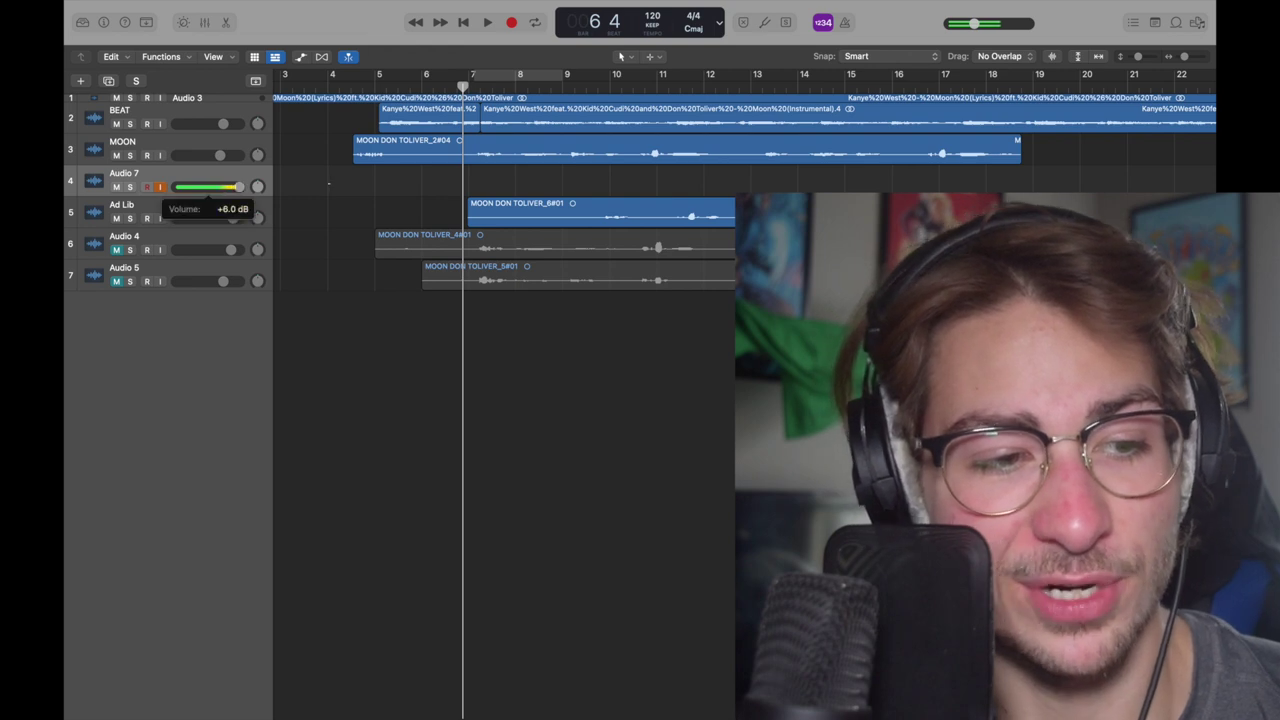
# Record a vocal take starting just before bar 5 and name the track NEW LEAD.
pyautogui.click(362, 82)
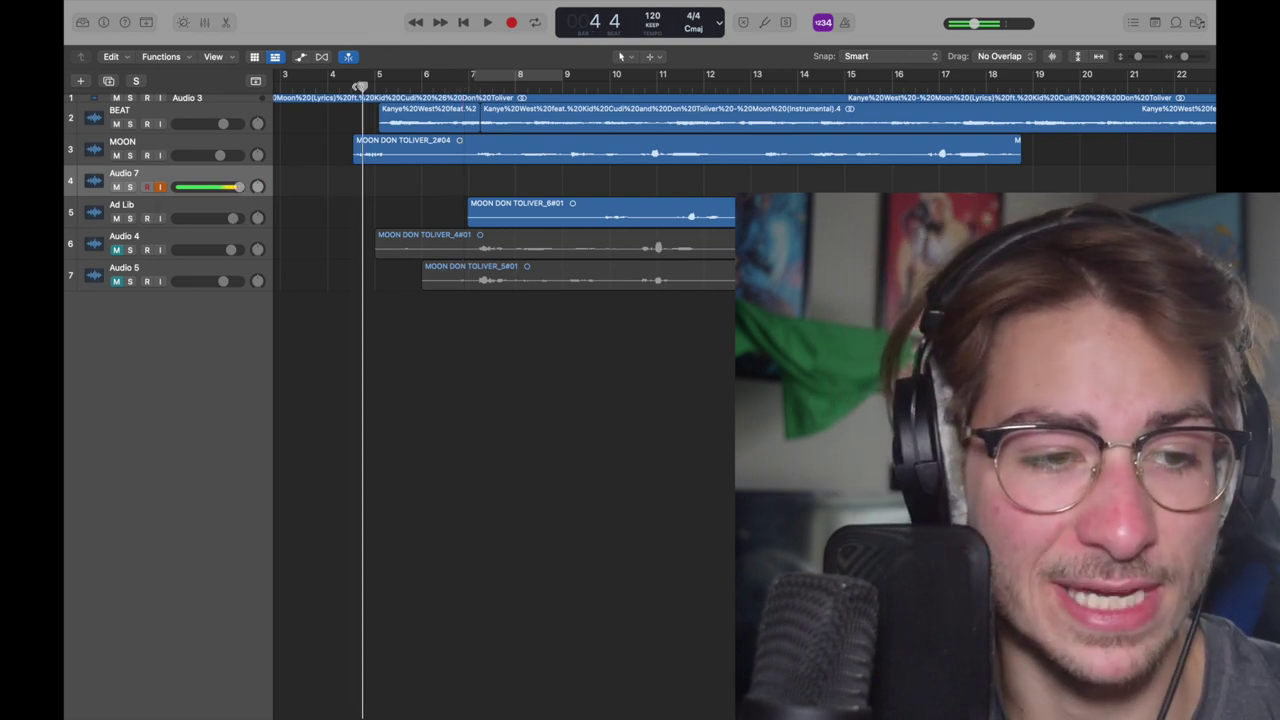
pyautogui.press('r')
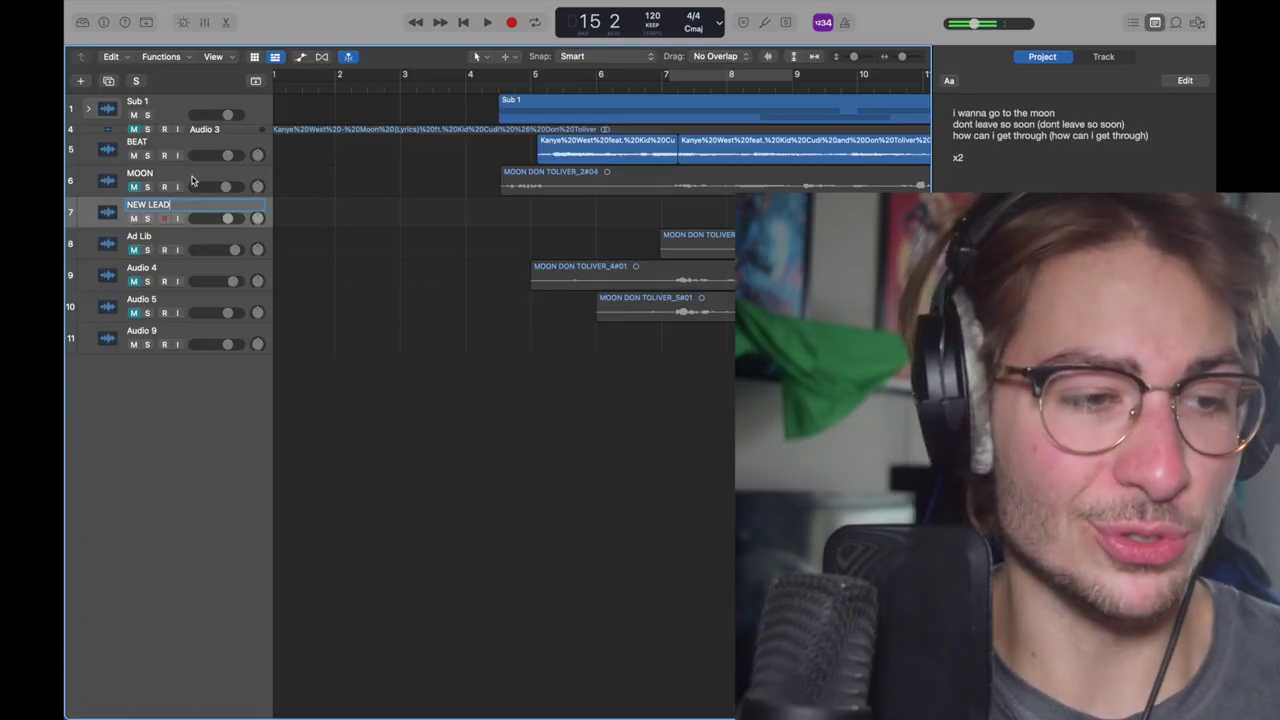
pyautogui.click(193, 181)
pyautogui.press('super+Left')
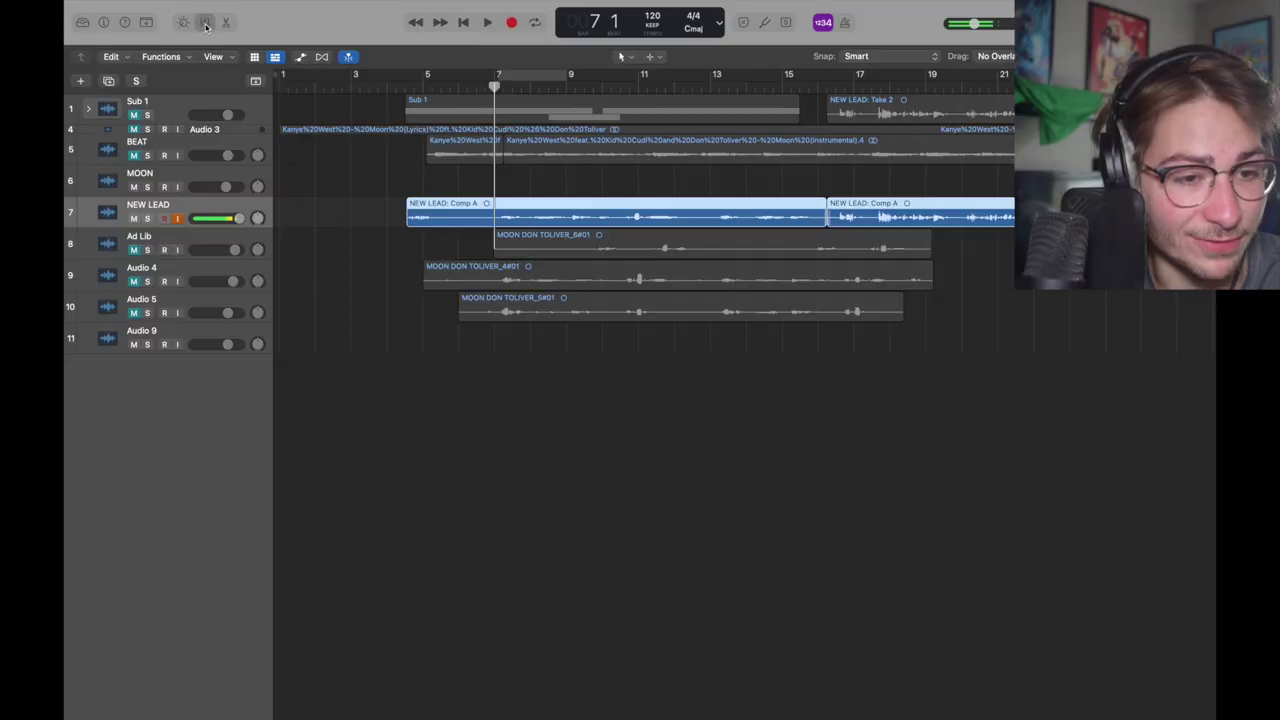
# In the Mixer, insert Pitch Correction as NEW LEAD's first Audio FX plug-in.
pyautogui.press('x')
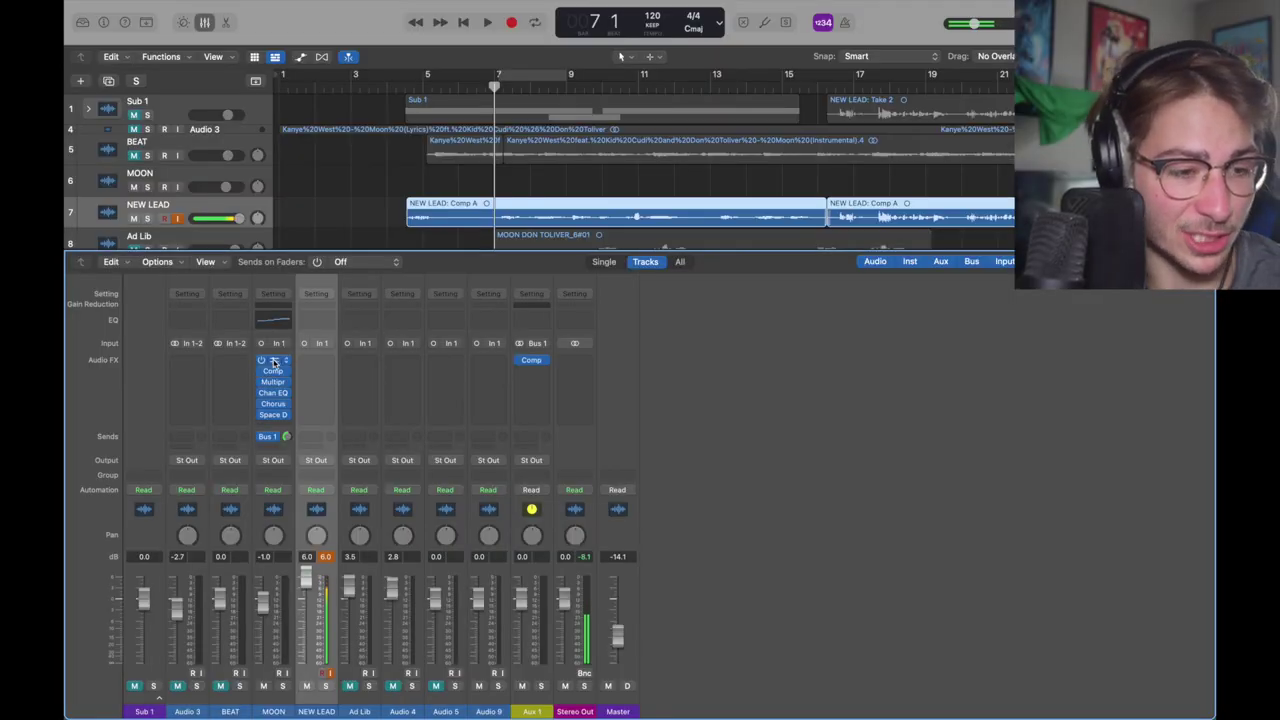
pyautogui.click(321, 364)
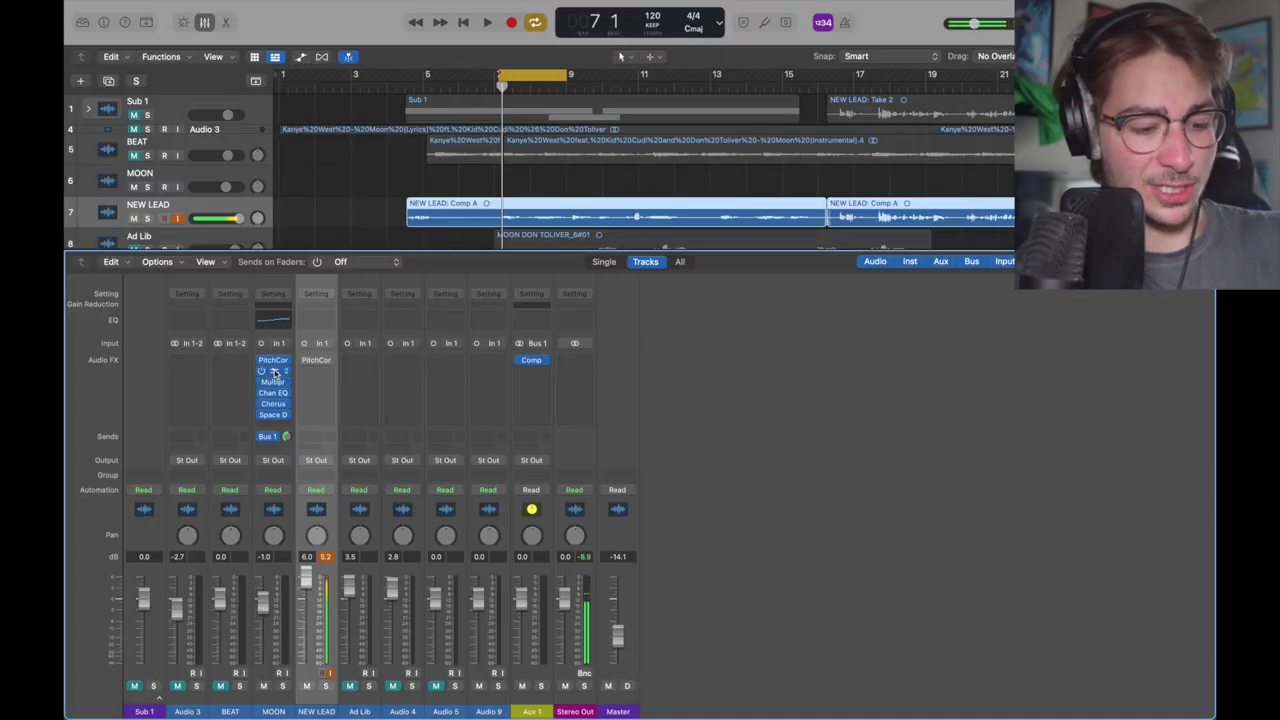
# Insert a Studio VCA Compressor after Pitch Correction on NEW LEAD, review its knobs, and close it.
pyautogui.click(315, 371)
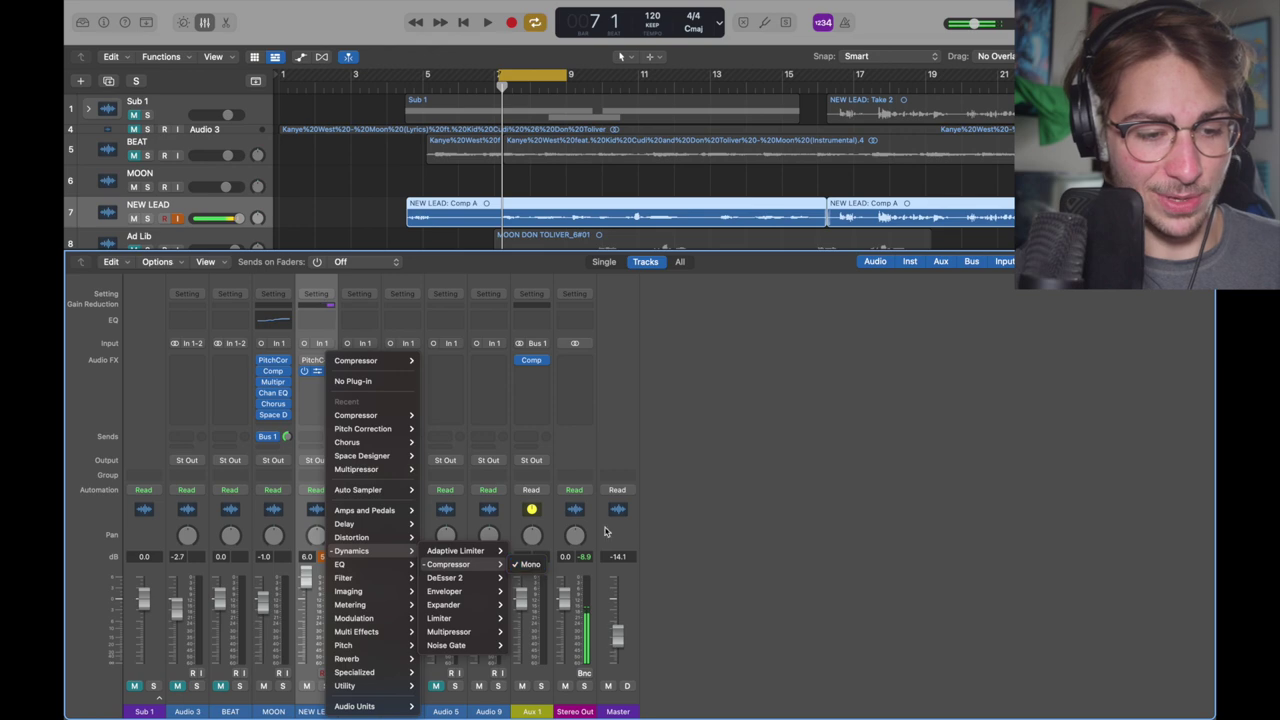
pyautogui.click(528, 566)
pyautogui.moveTo(760, 181); pyautogui.dragTo(543, 100)
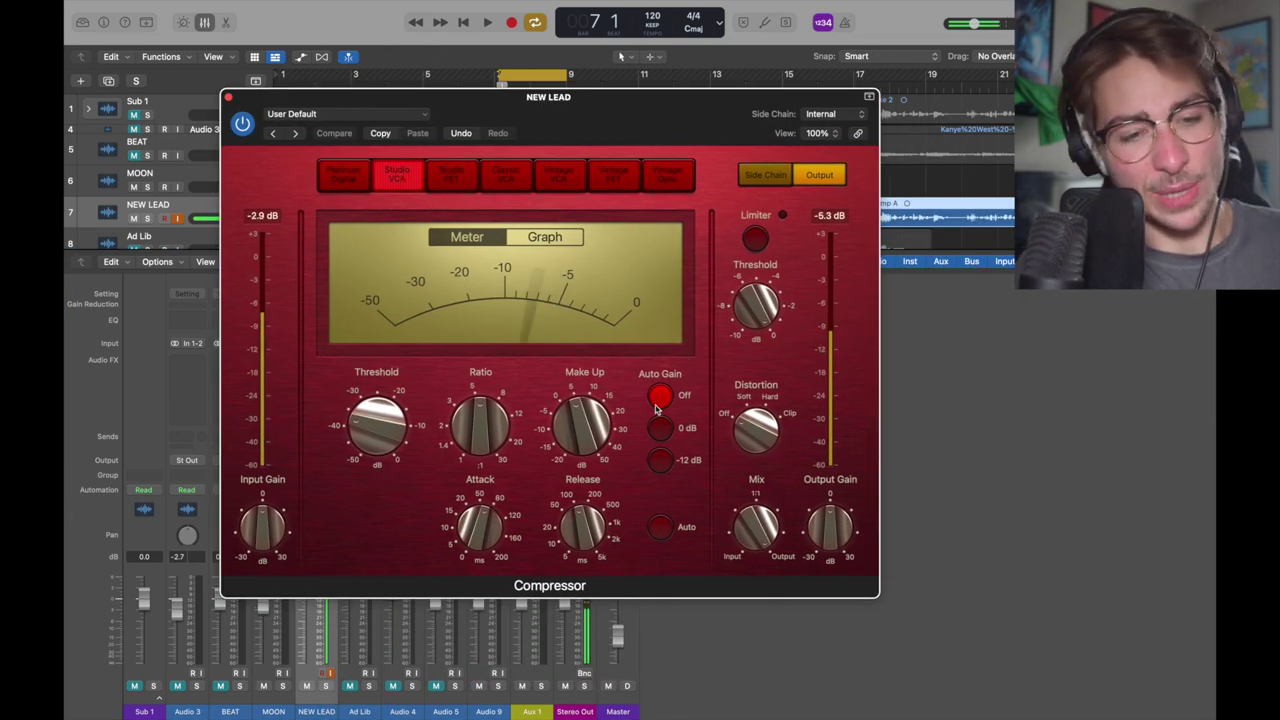
pyautogui.moveTo(400, 430)
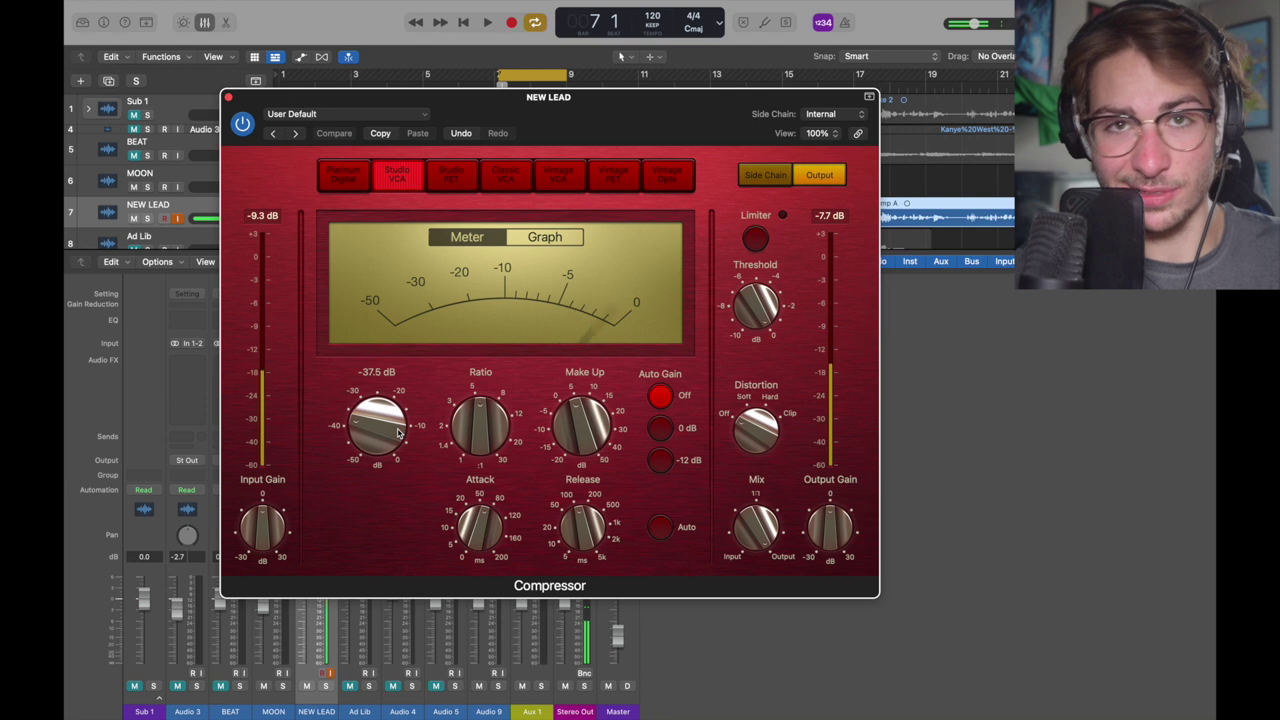
pyautogui.moveTo(503, 424)
pyautogui.moveTo(598, 422)
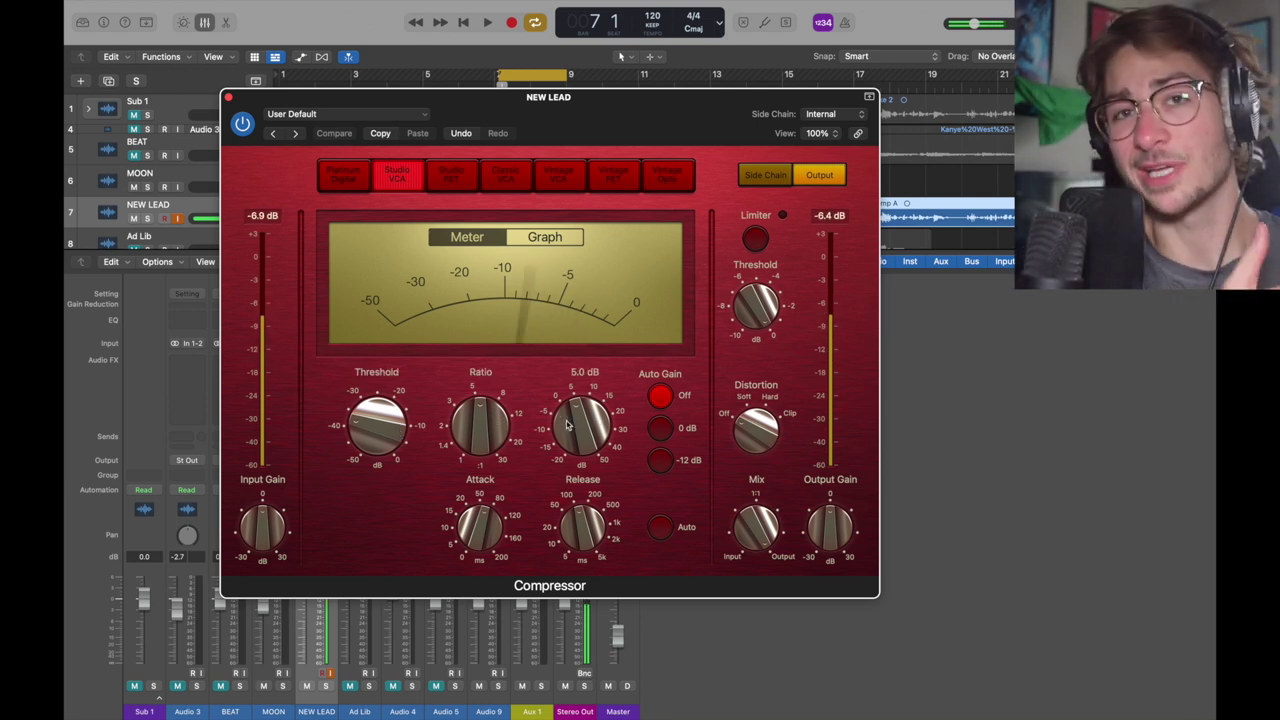
pyautogui.moveTo(490, 527)
pyautogui.moveTo(590, 536)
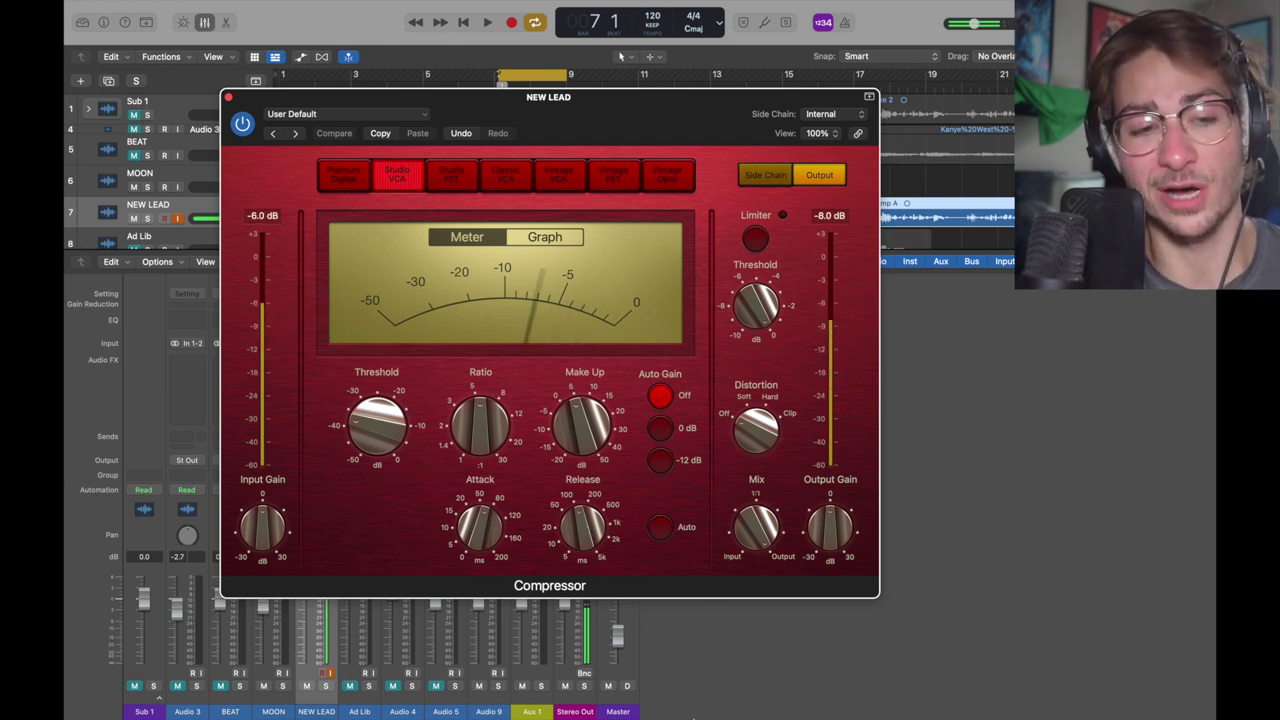
pyautogui.press('super+w')
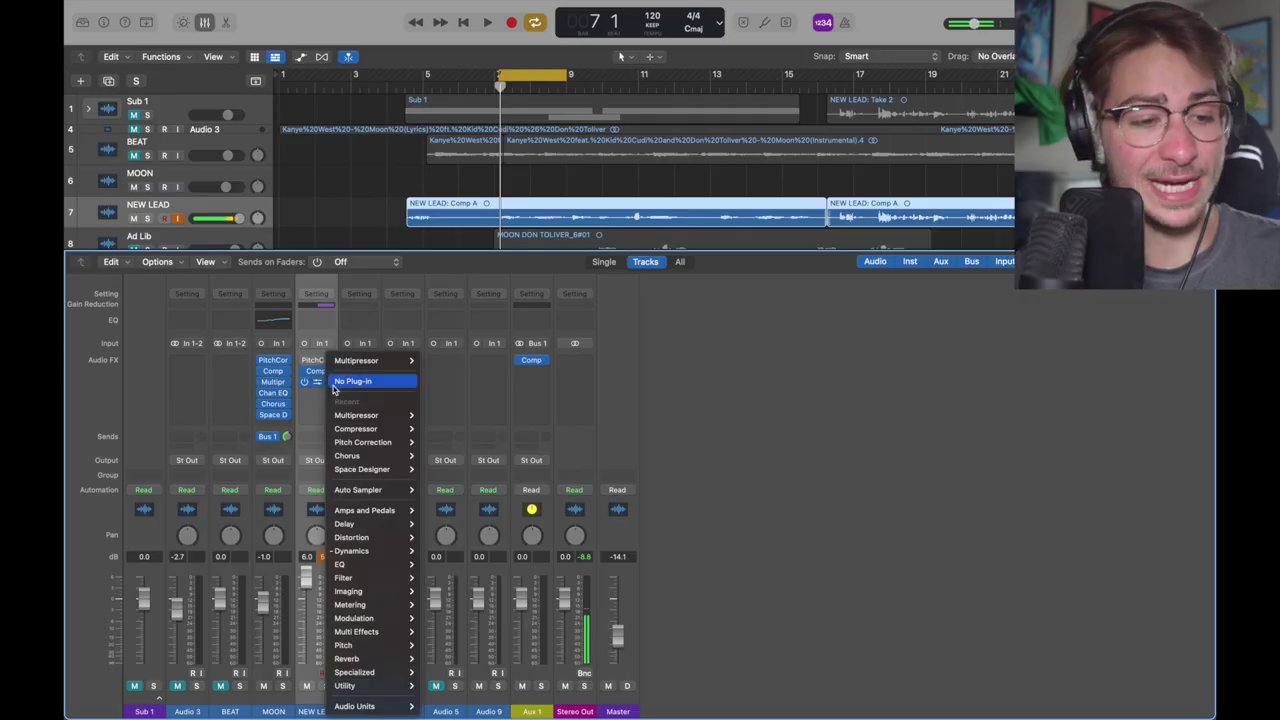
# Insert a mono Multipressor after the Compressor on NEW LEAD and open its settings.
pyautogui.moveTo(375, 551)
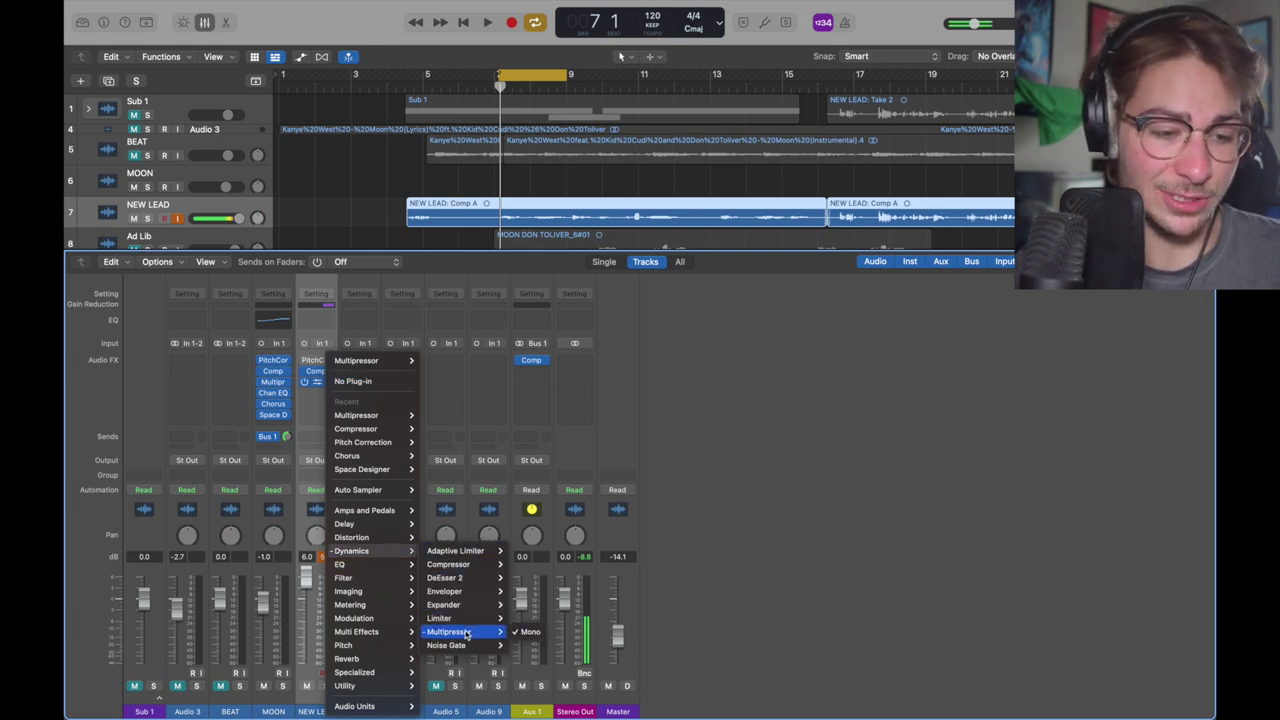
pyautogui.click(530, 631)
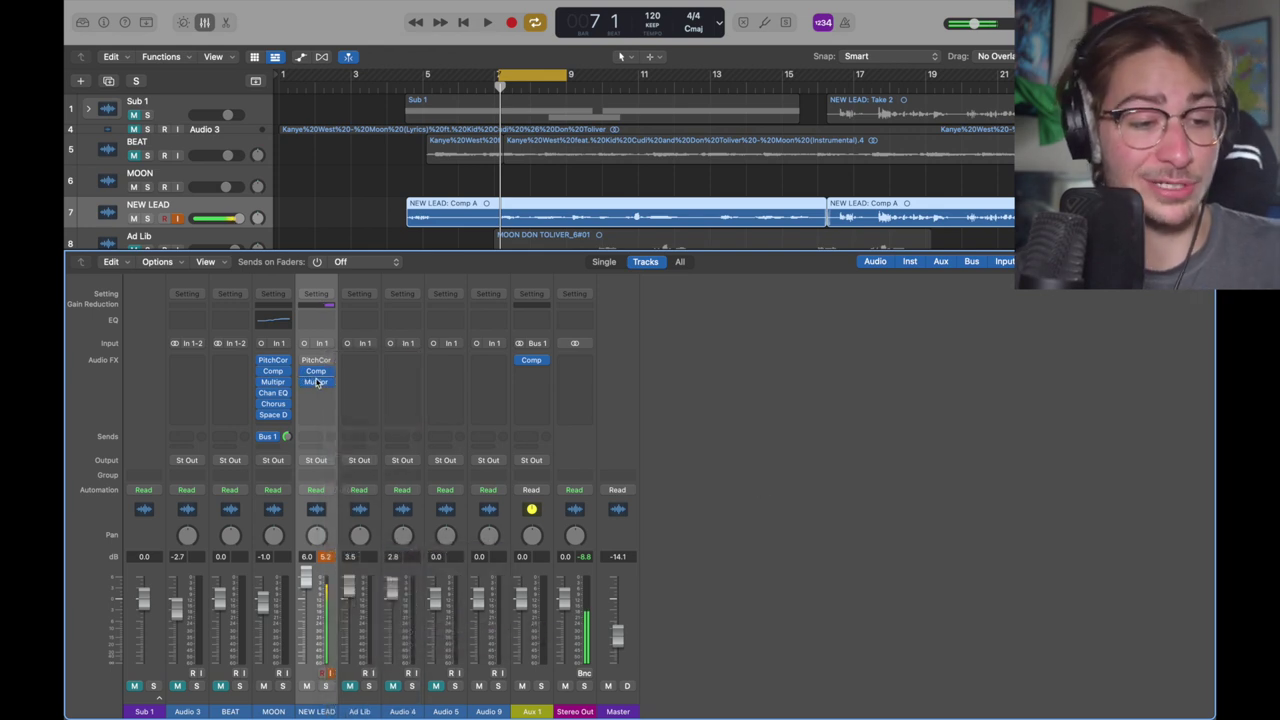
pyautogui.click(317, 384)
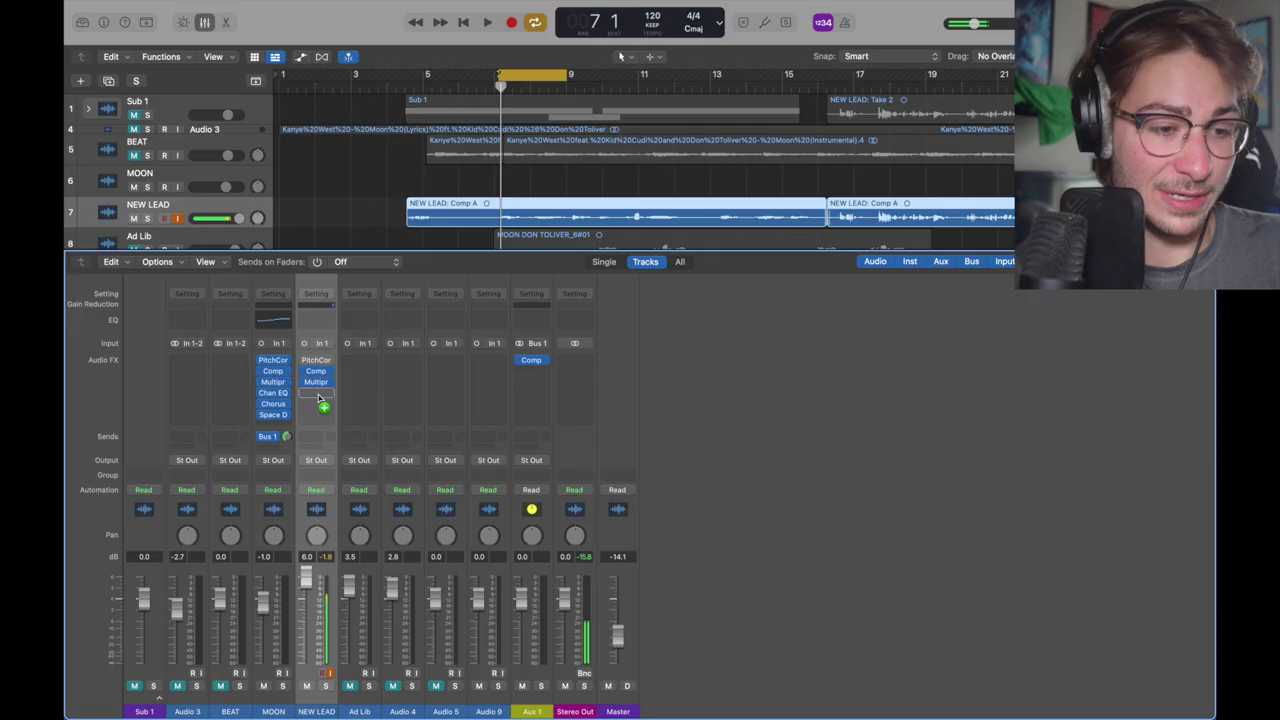
# Insert a mono Channel EQ after the Multipressor on NEW LEAD and disable its 250 Hz band.
pyautogui.click(329, 397)
pyautogui.moveTo(375, 564)
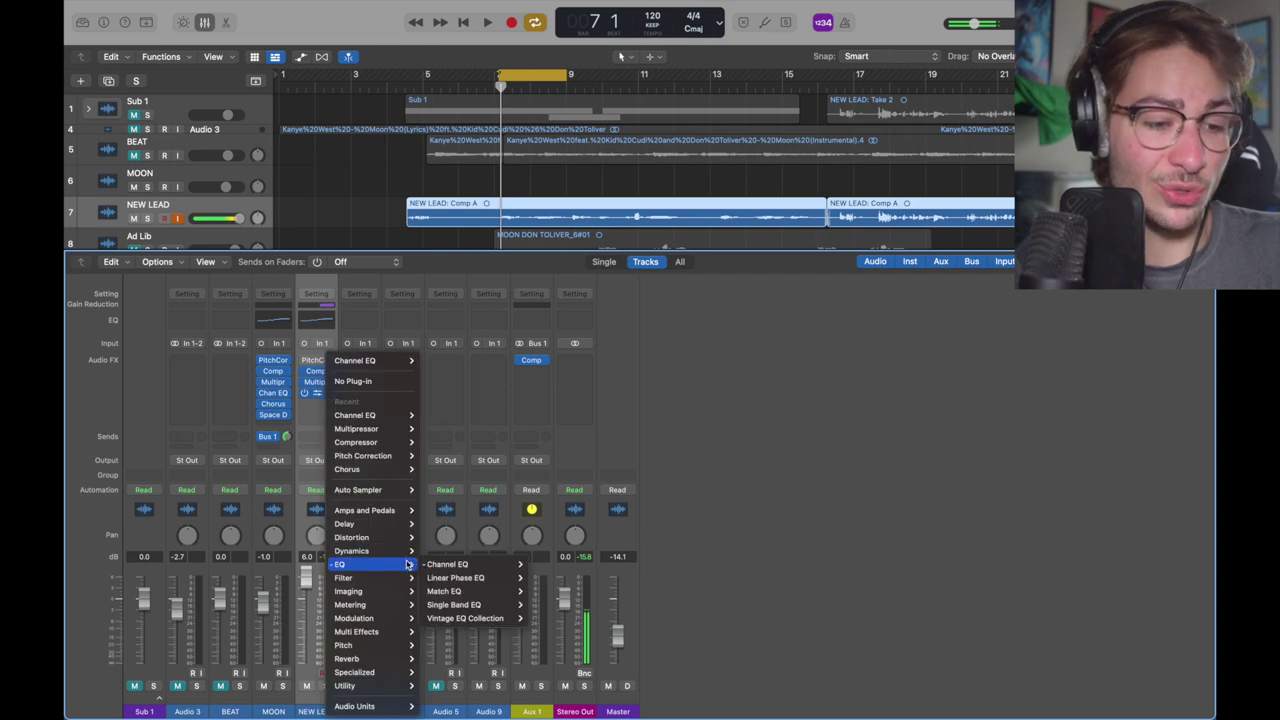
pyautogui.moveTo(470, 564)
pyautogui.click(552, 564)
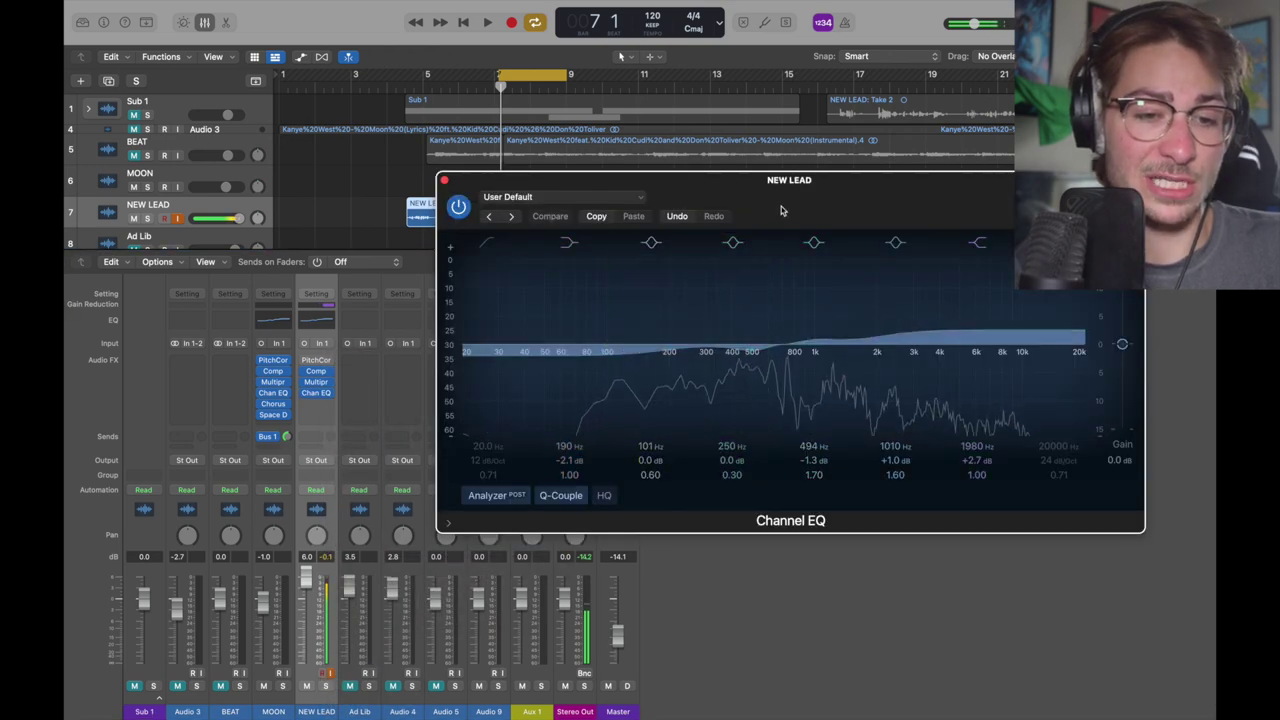
pyautogui.moveTo(773, 212); pyautogui.dragTo(490, 175)
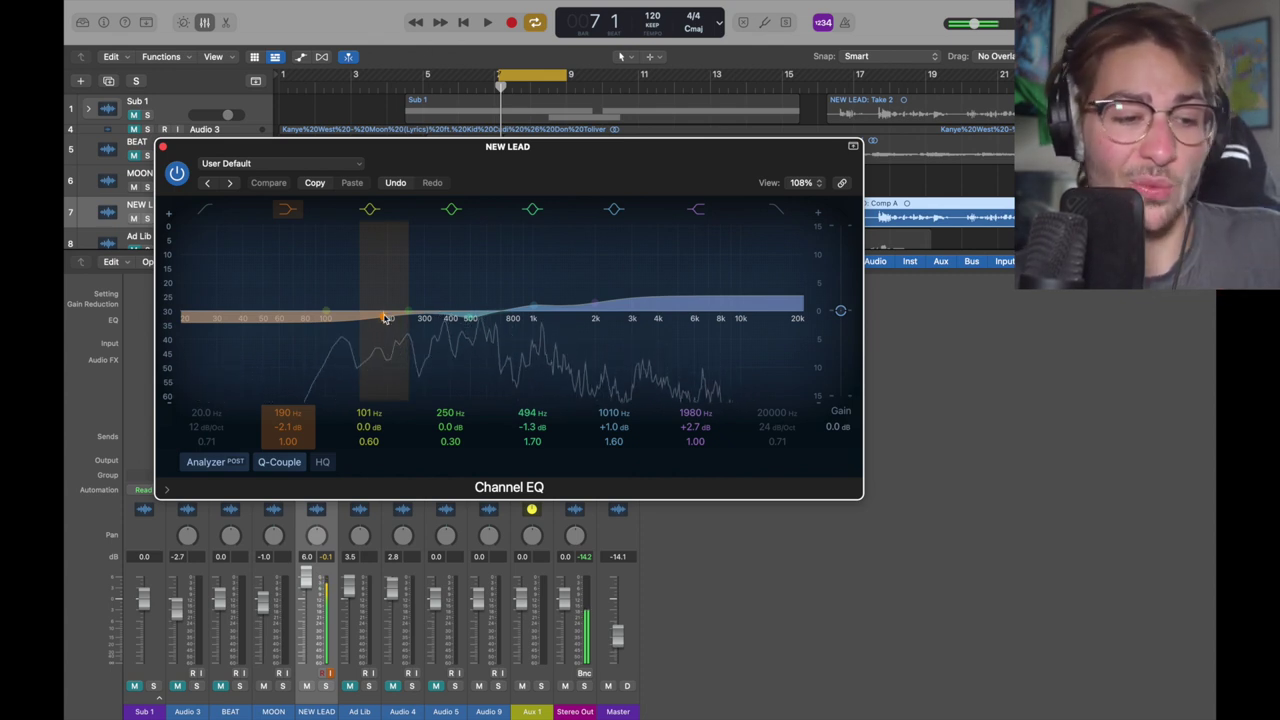
pyautogui.click(451, 209)
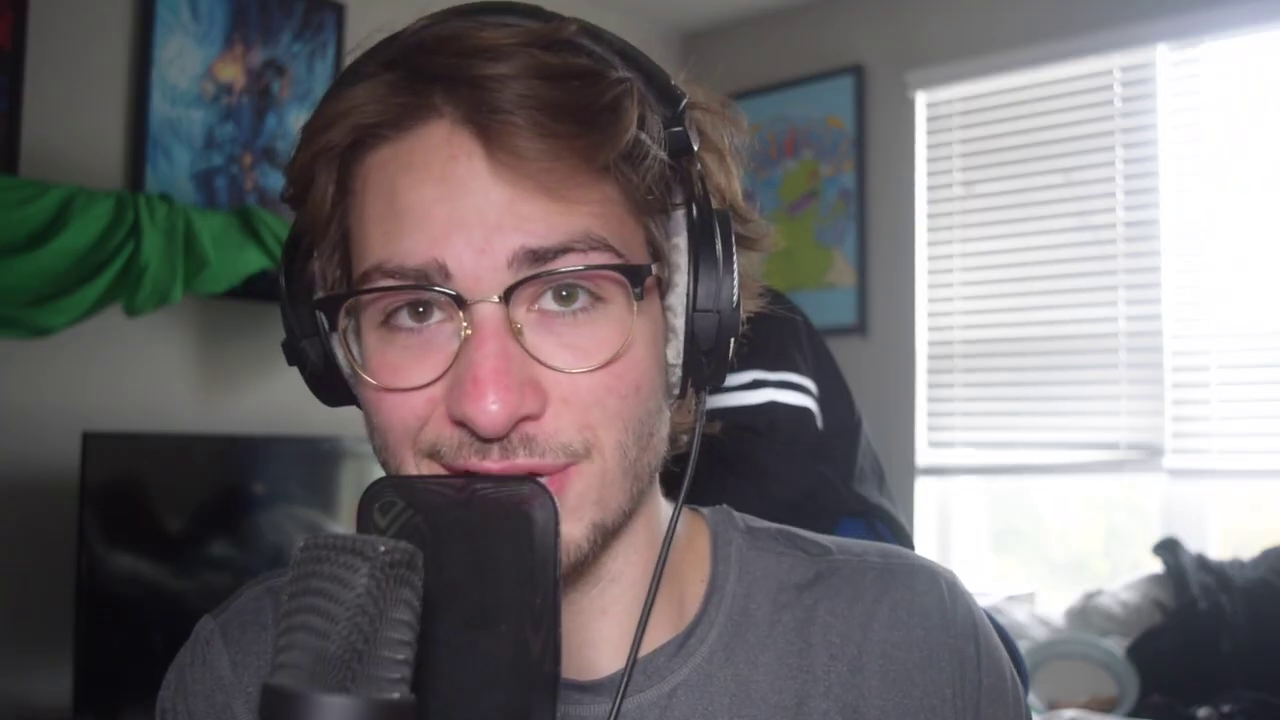
# Insert a mono-to-stereo Chorus after the Channel EQ on NEW LEAD.
pyautogui.click(330, 405)
pyautogui.moveTo(380, 618)
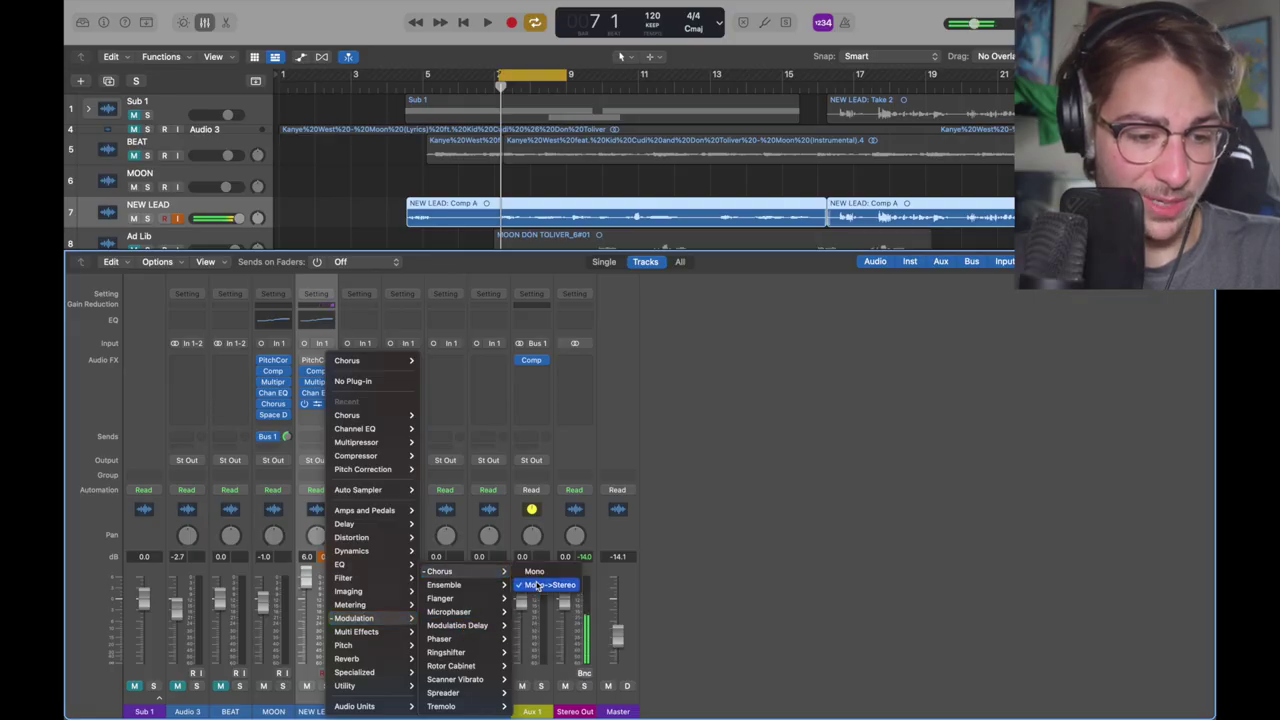
pyautogui.click(540, 584)
pyautogui.click(316, 403)
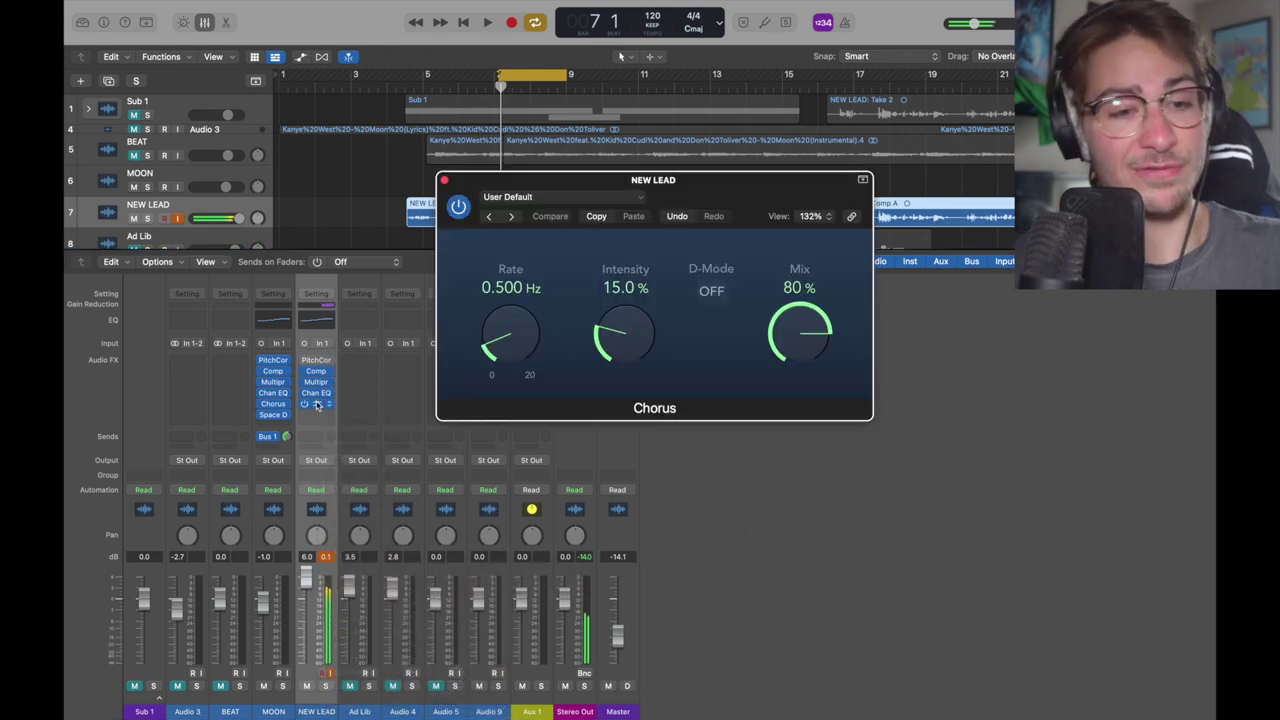
pyautogui.moveTo(753, 188); pyautogui.dragTo(659, 157)
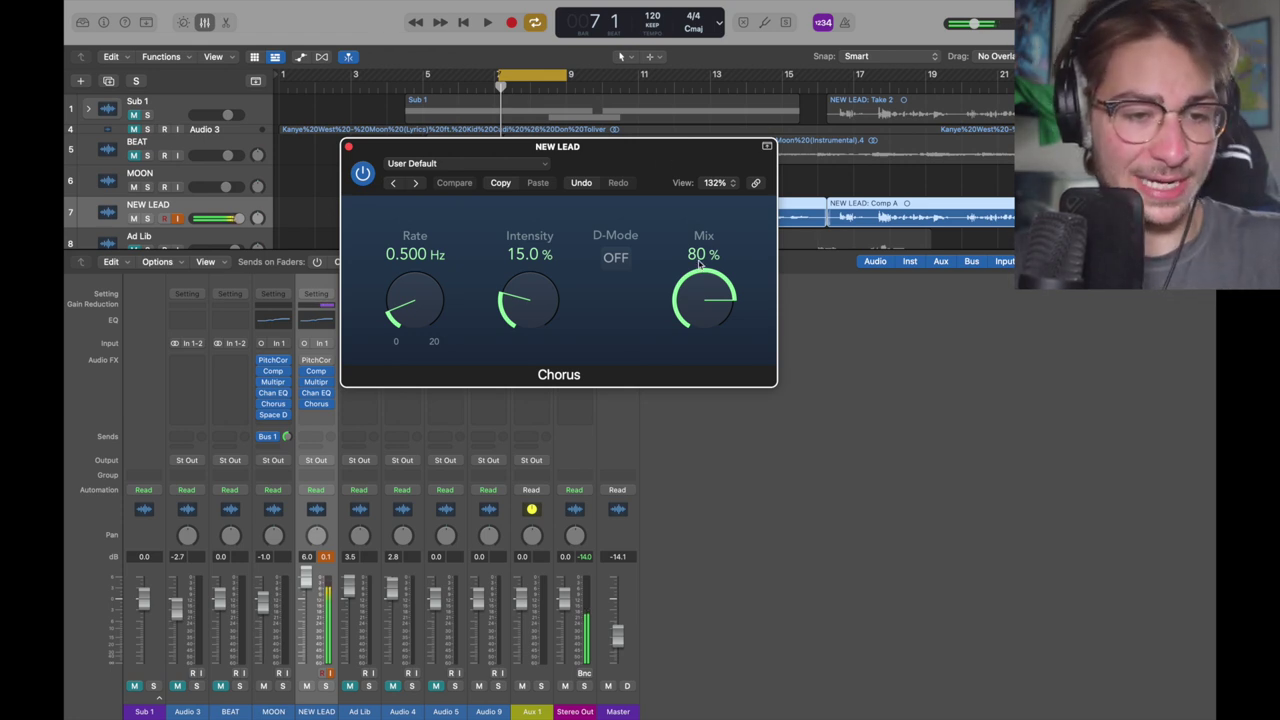
# Set the Chorus to 0.833 Hz rate, 15.0% intensity and 80% mix.
pyautogui.click(704, 302)
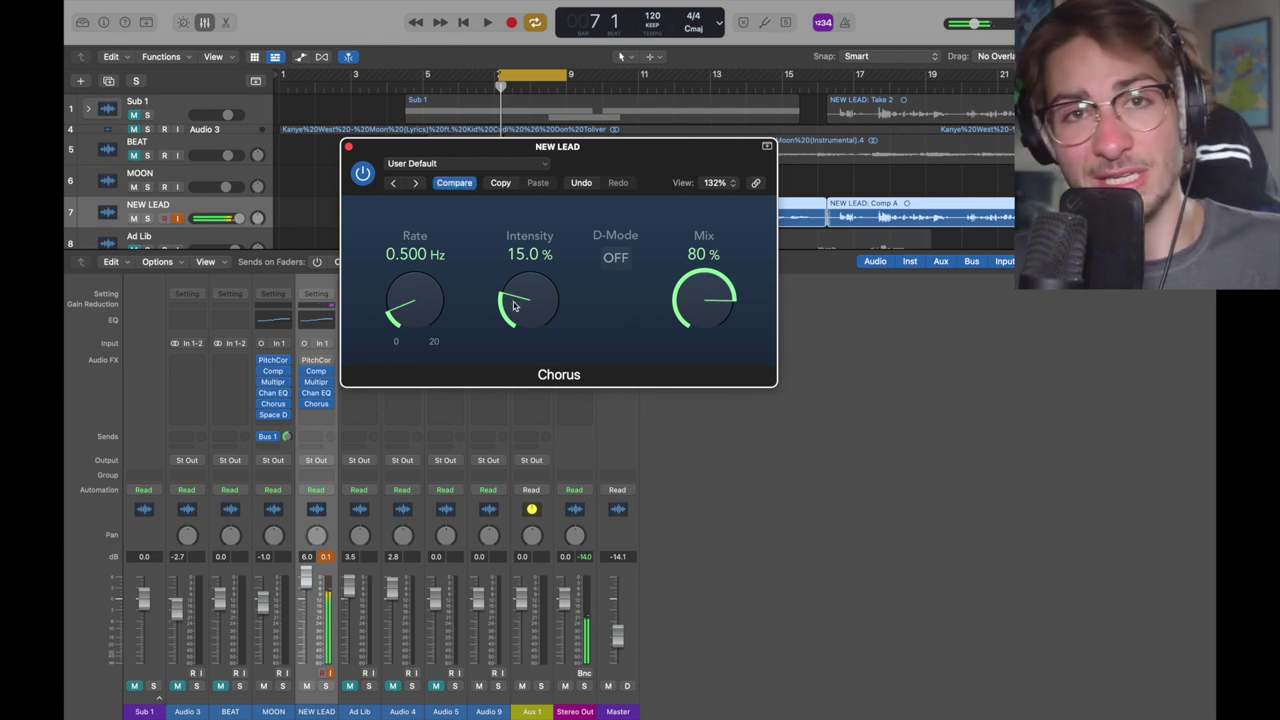
pyautogui.moveTo(514, 303)
pyautogui.mouseDown()
pyautogui.moveTo(499, 120)
pyautogui.moveTo(502, 306)
pyautogui.mouseUp()
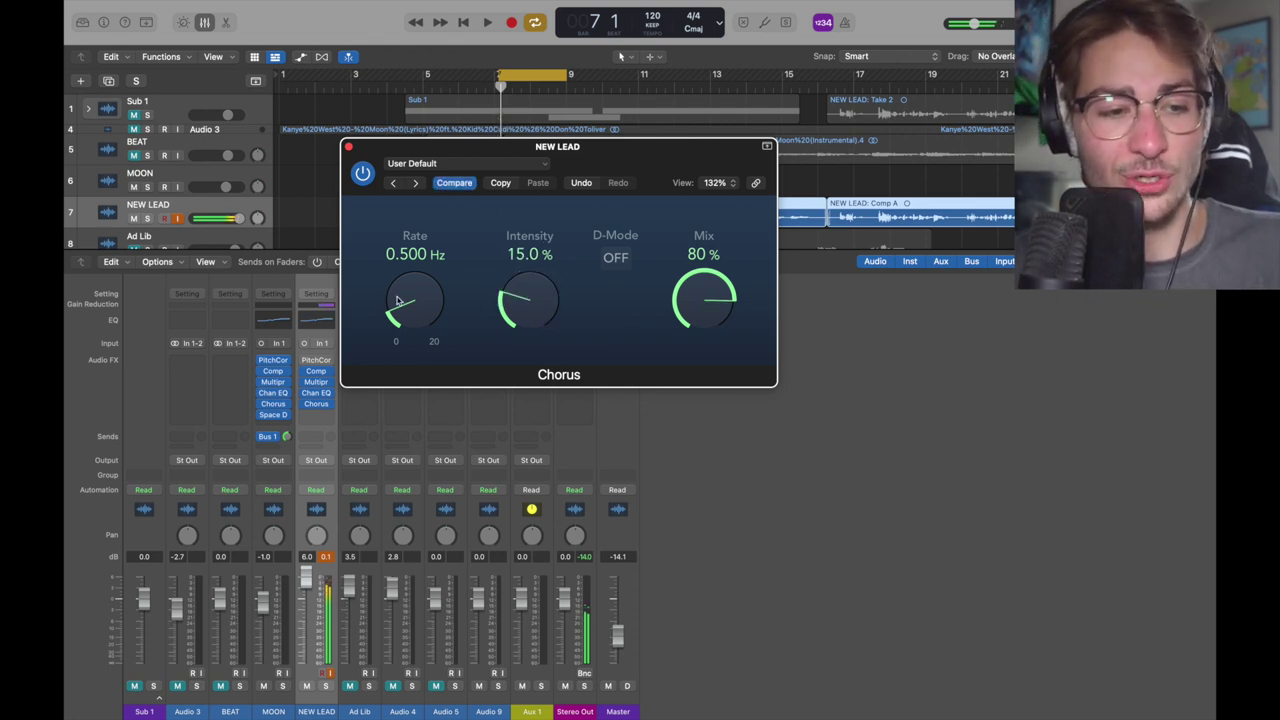
pyautogui.moveTo(401, 305)
pyautogui.mouseDown()
pyautogui.moveTo(399, 131)
pyautogui.moveTo(383, 208)
pyautogui.moveTo(392, 290)
pyautogui.mouseUp()
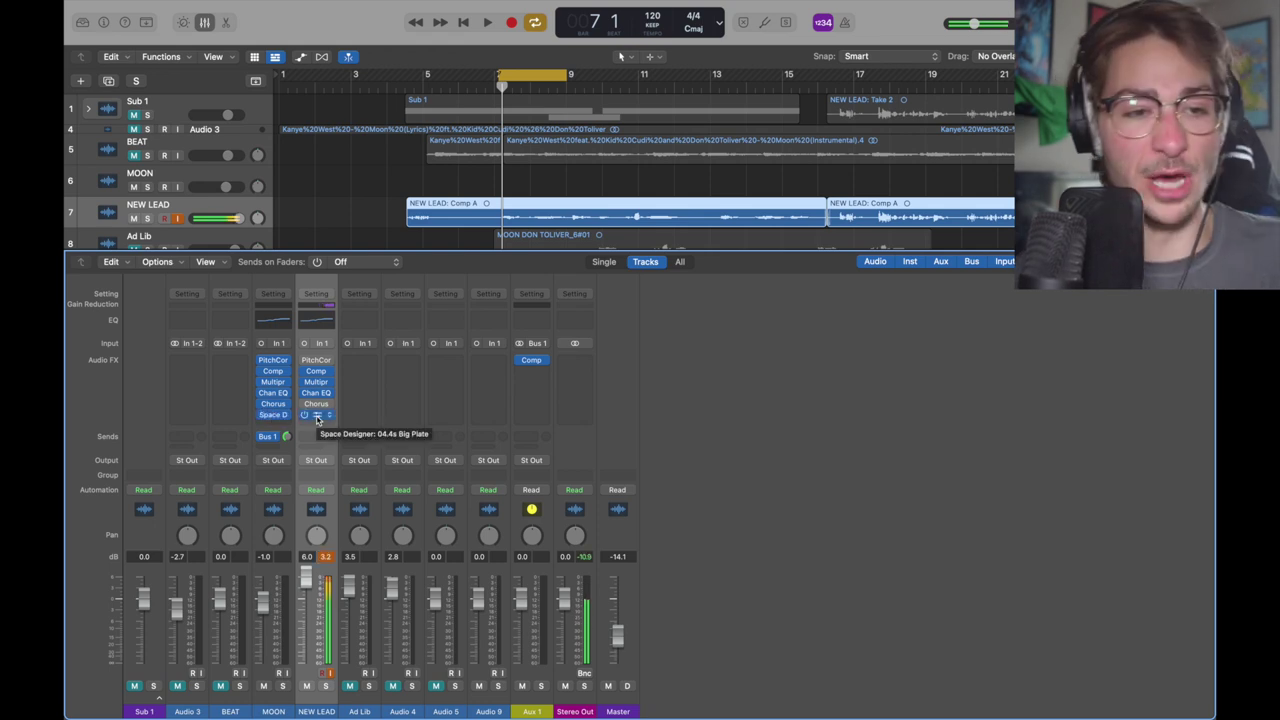
# Browse the reverb slot's plug-in list, leaving Space Designer unchanged.
pyautogui.click(309, 415)
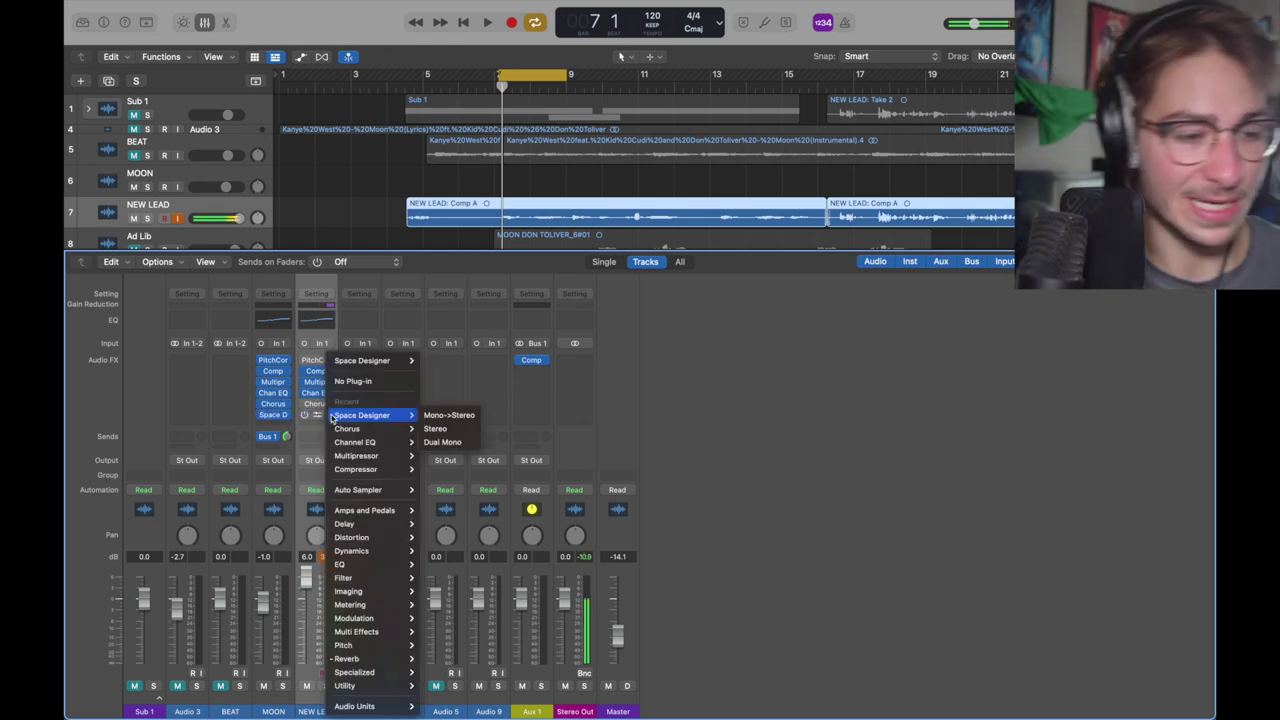
pyautogui.moveTo(346, 658)
pyautogui.moveTo(474, 700)
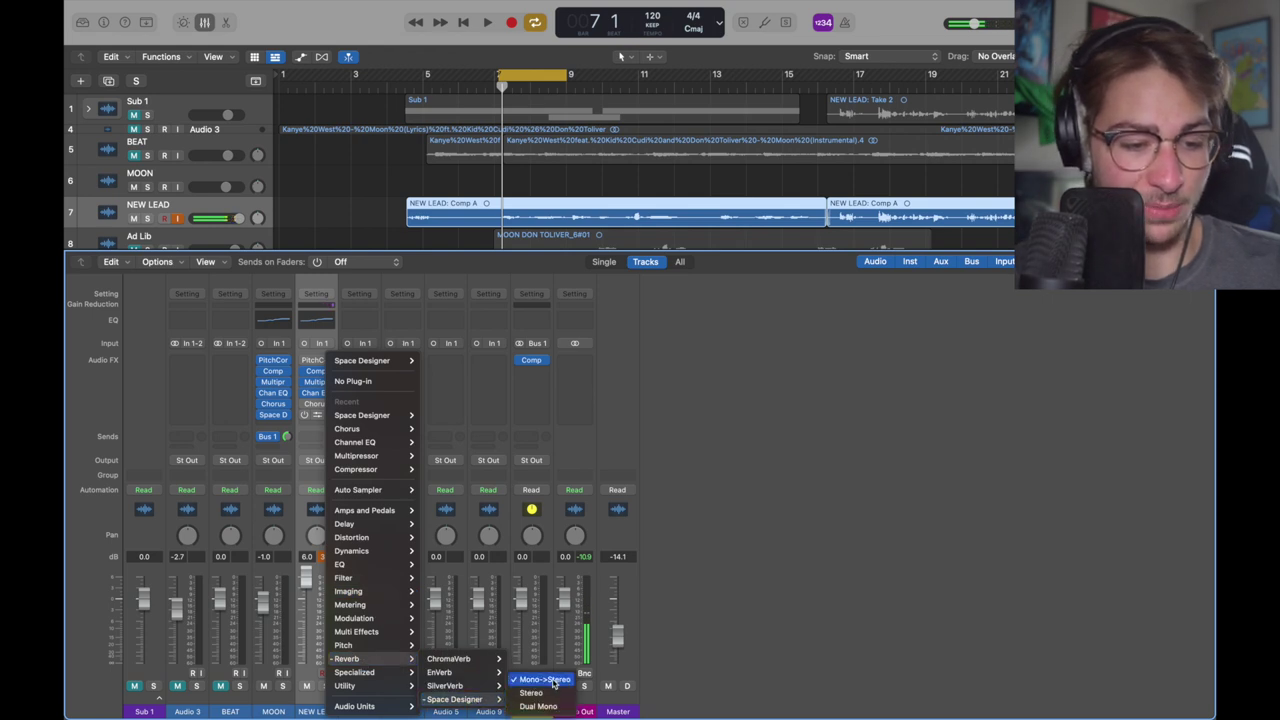
pyautogui.click(677, 623)
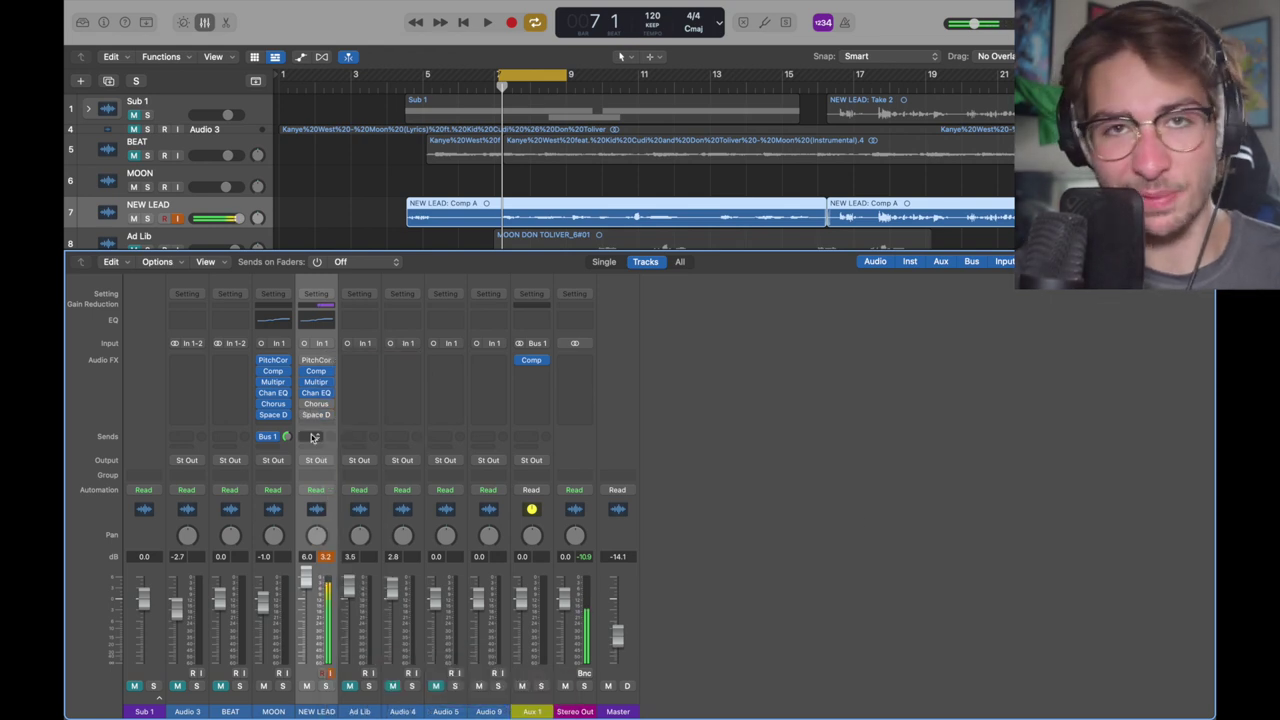
# Load Space Designer's 04.4s Big Plate preset, check its Output EQ roll-off, and close it.
pyautogui.click(313, 416)
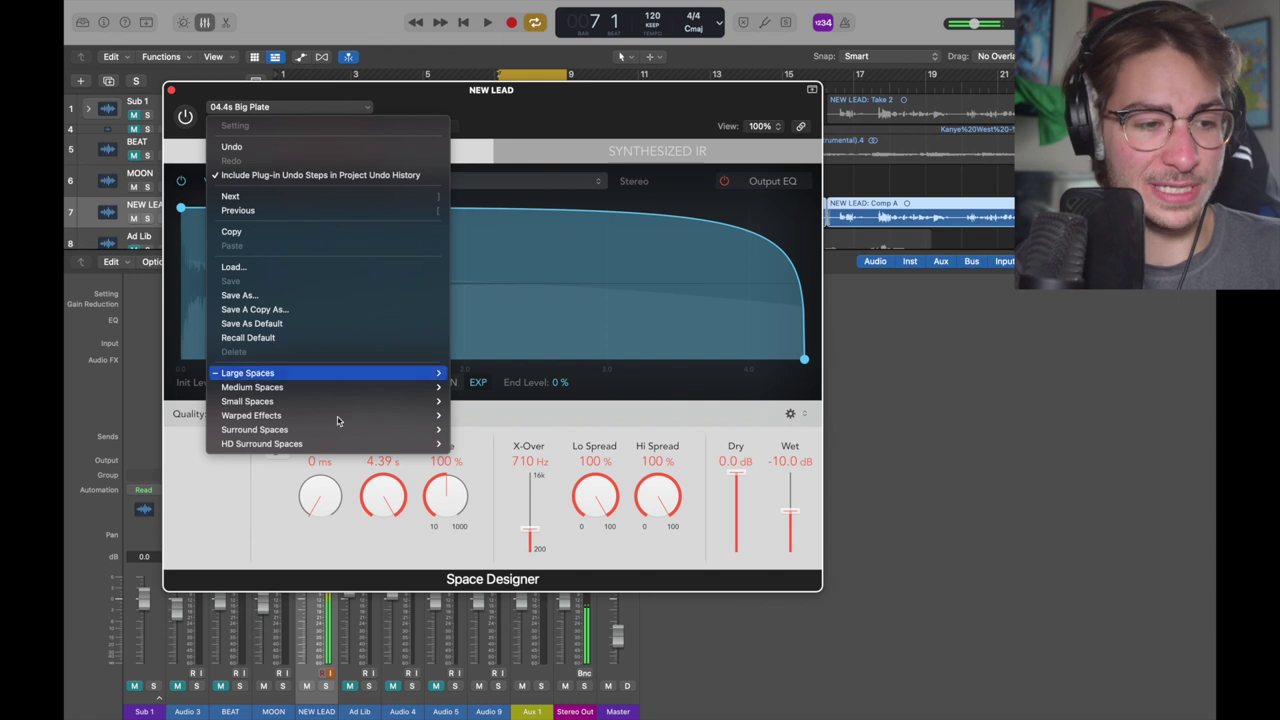
pyautogui.moveTo(345, 372)
pyautogui.moveTo(482, 399)
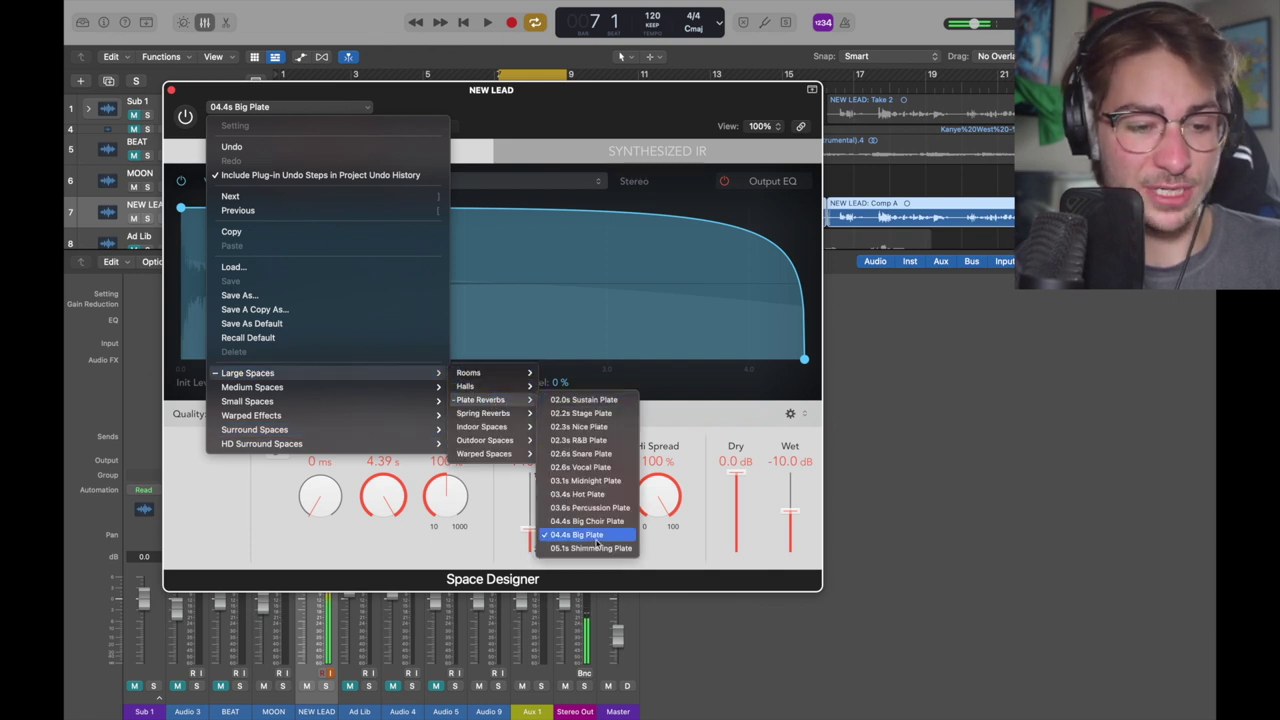
pyautogui.click(597, 538)
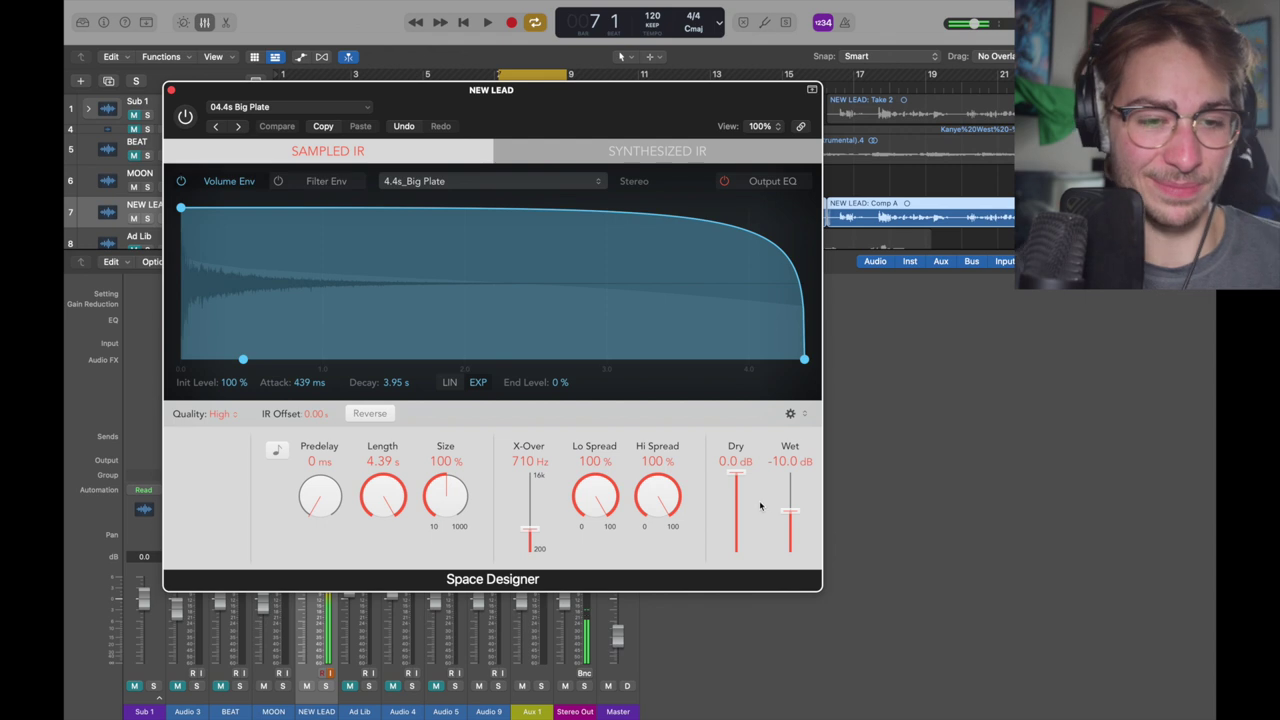
pyautogui.click(772, 181)
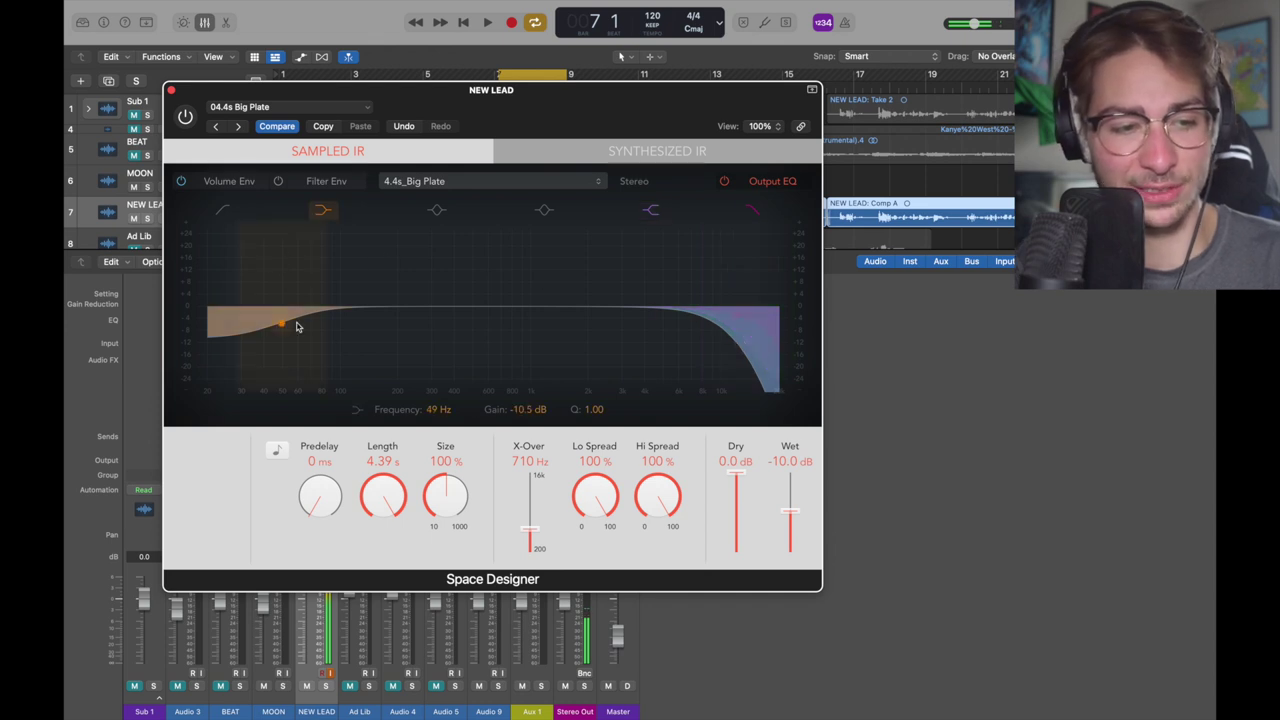
pyautogui.click(171, 90)
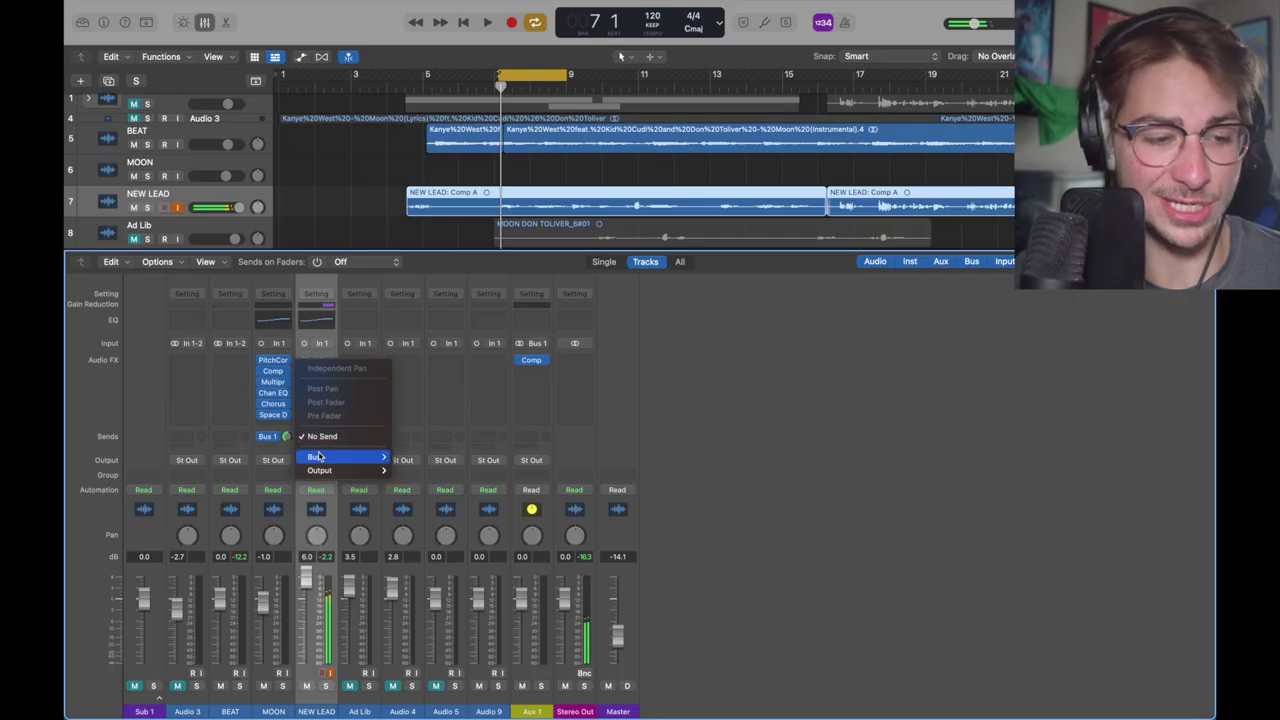
# Send NEW LEAD over Bus 1 to Aux 1 and select the Aux 1 strip.
pyautogui.moveTo(330, 457)
pyautogui.click(410, 186)
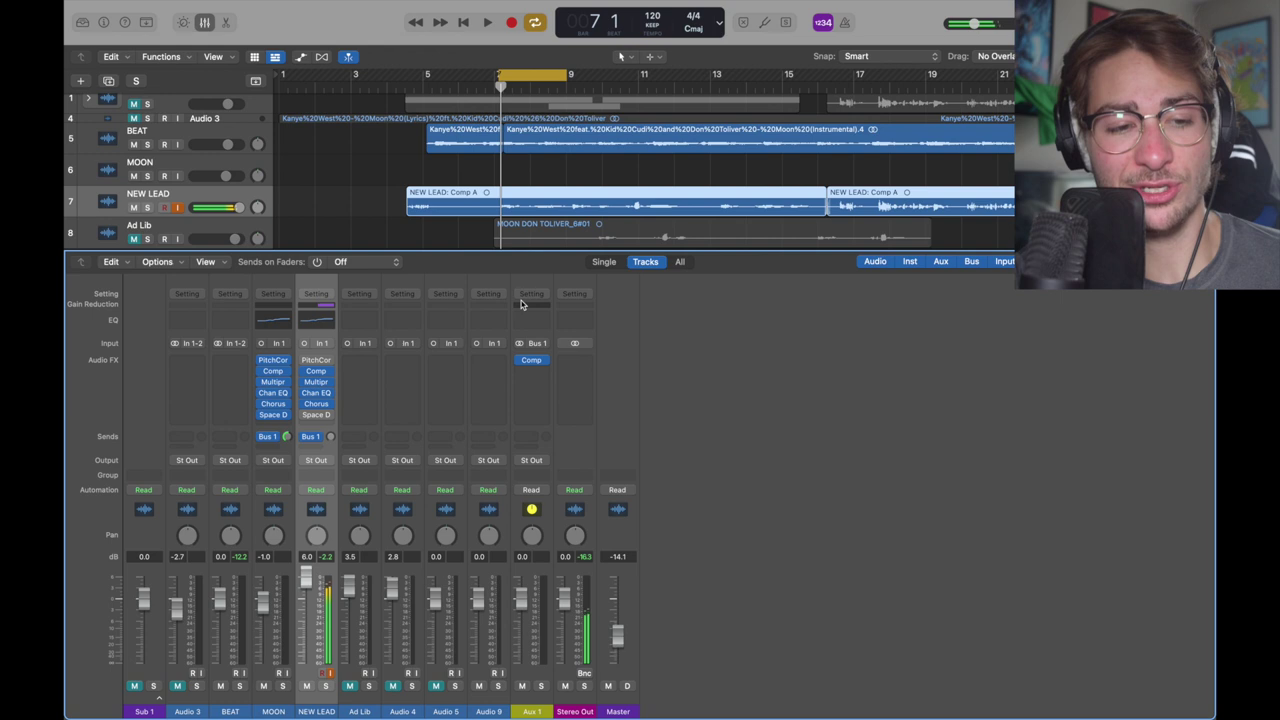
pyautogui.click(531, 282)
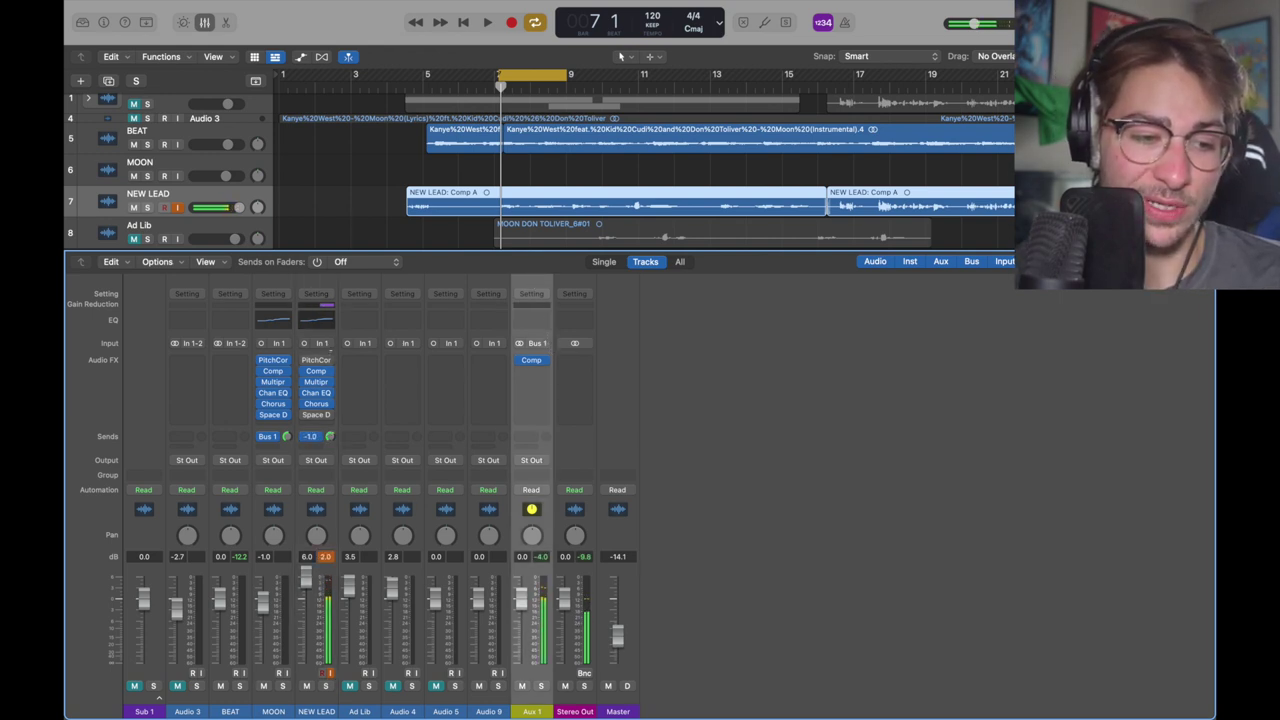
# Browse the plug-in list on Aux 1's compressor slot without changing it.
pyautogui.click(540, 361)
pyautogui.moveTo(590, 551)
pyautogui.moveTo(703, 556)
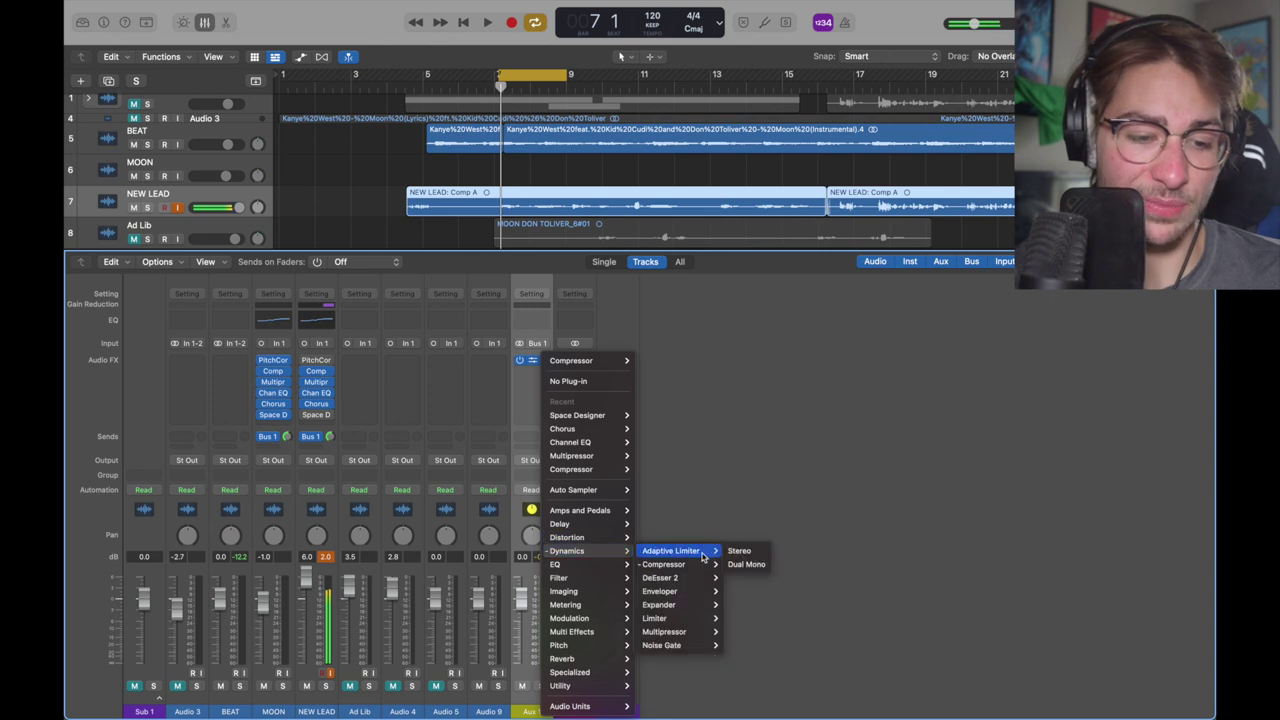
pyautogui.click(711, 431)
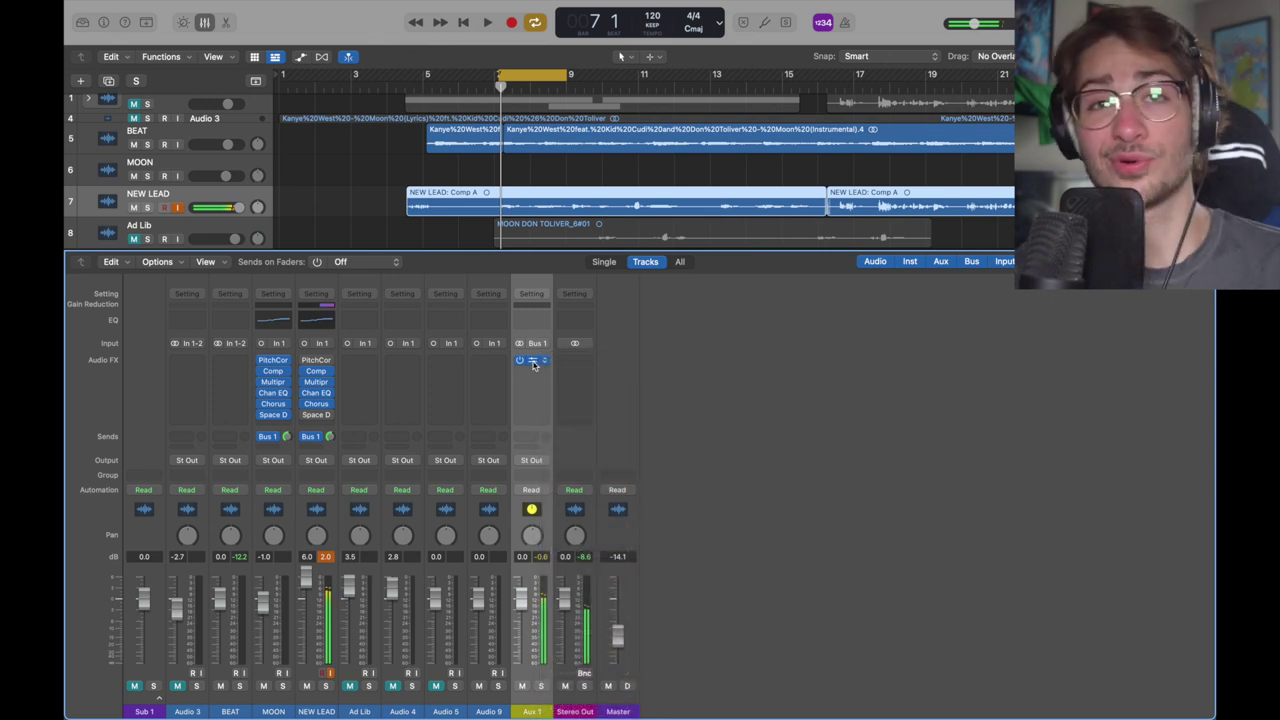
# Check the Aux 1 Compressor's presets, keep Bright Vocal, and close the window.
pyautogui.click(533, 361)
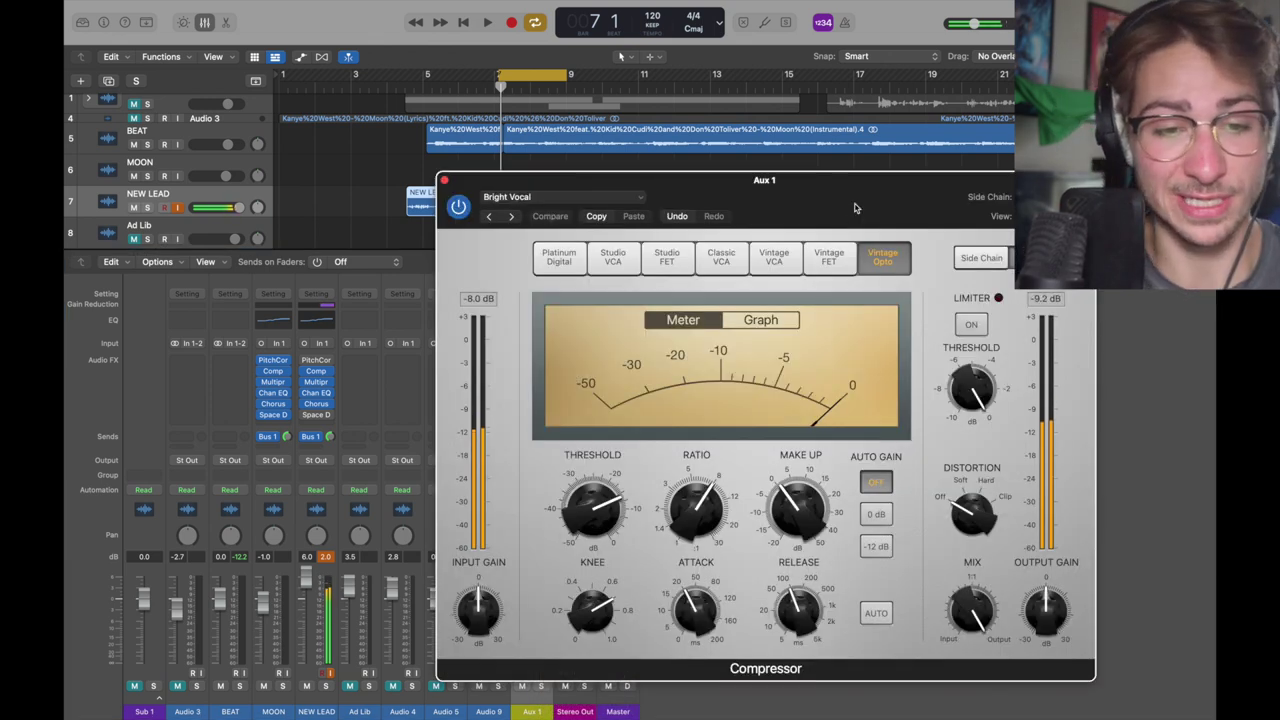
pyautogui.moveTo(855, 208); pyautogui.dragTo(667, 121)
pyautogui.click(445, 110)
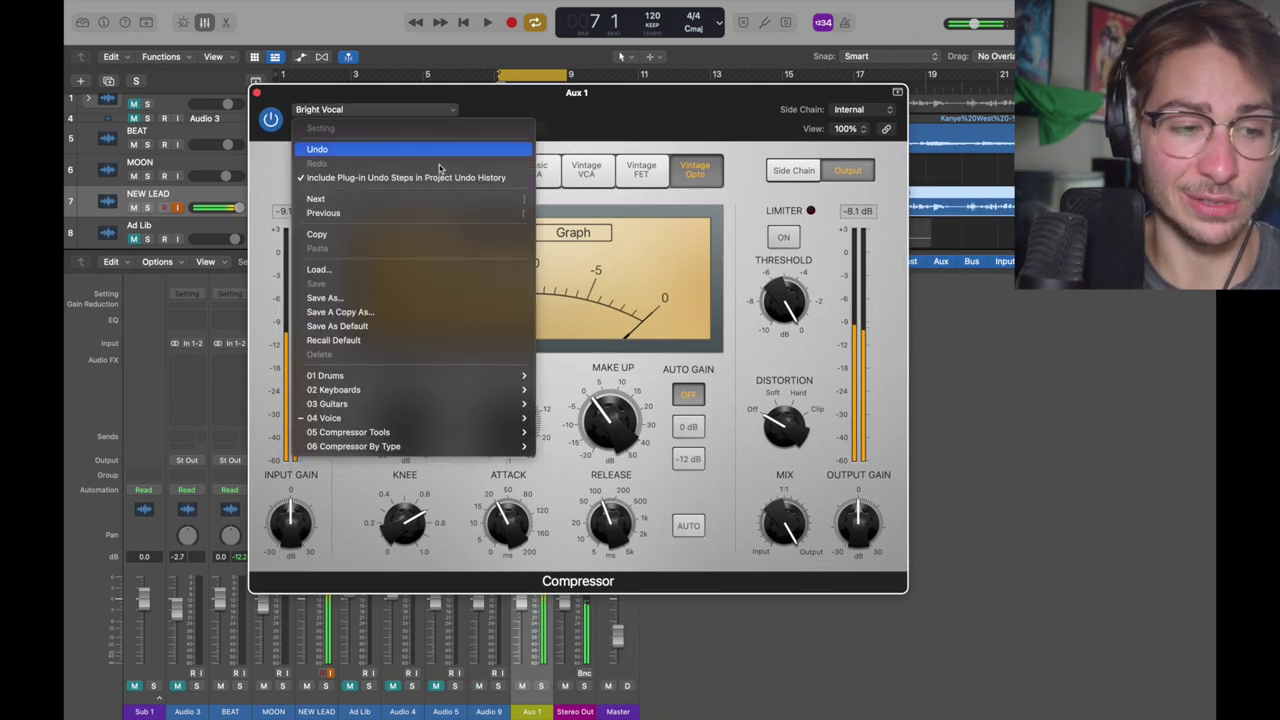
pyautogui.moveTo(393, 420)
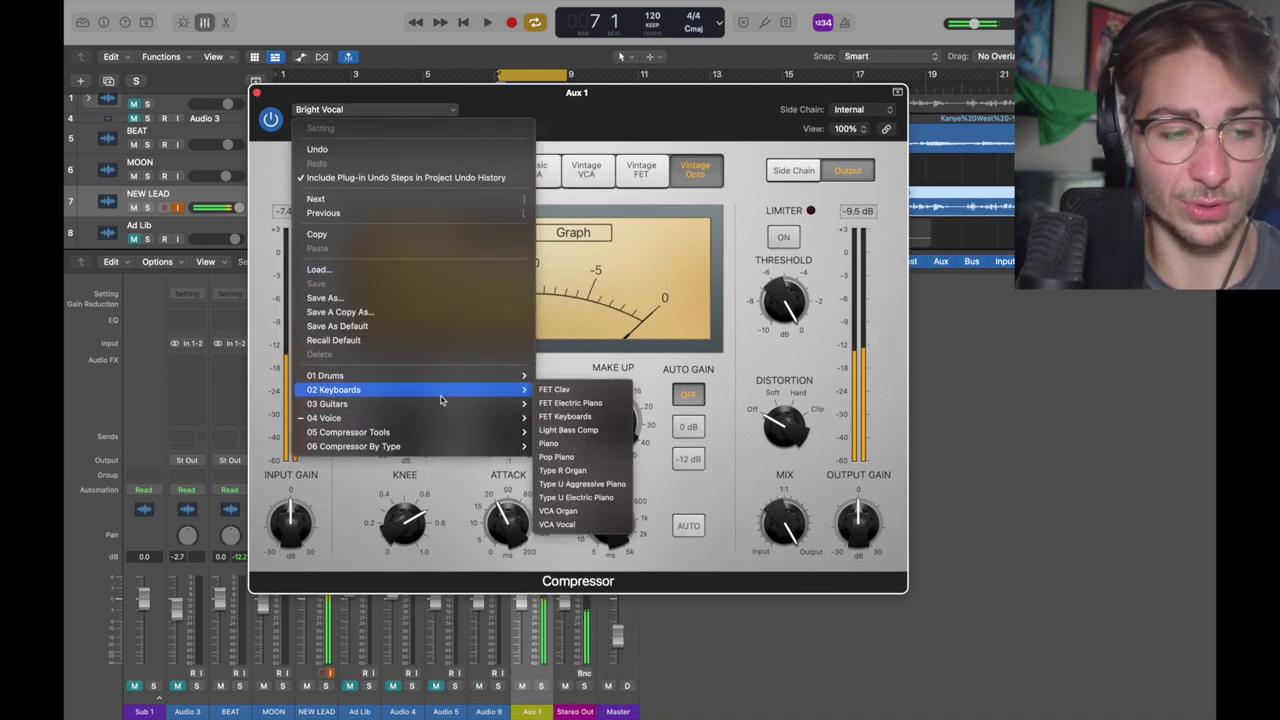
pyautogui.click(686, 127)
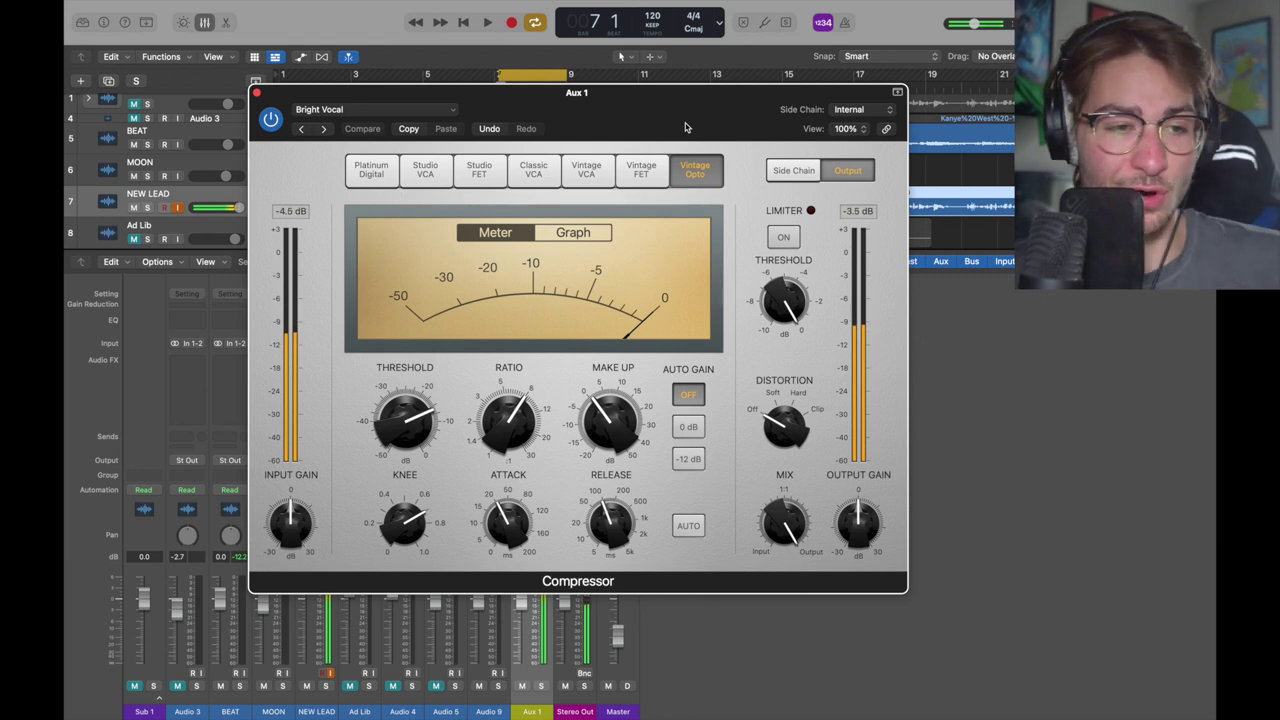
pyautogui.moveTo(686, 127); pyautogui.dragTo(613, 120)
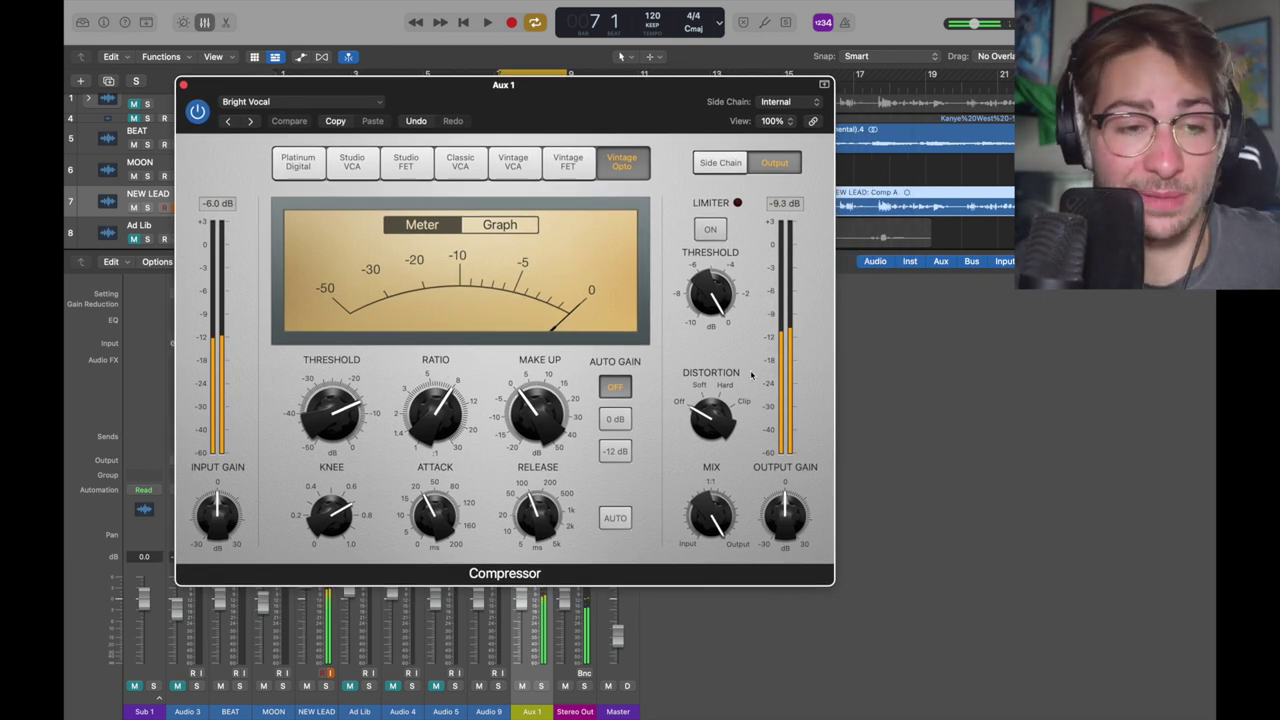
pyautogui.click(183, 86)
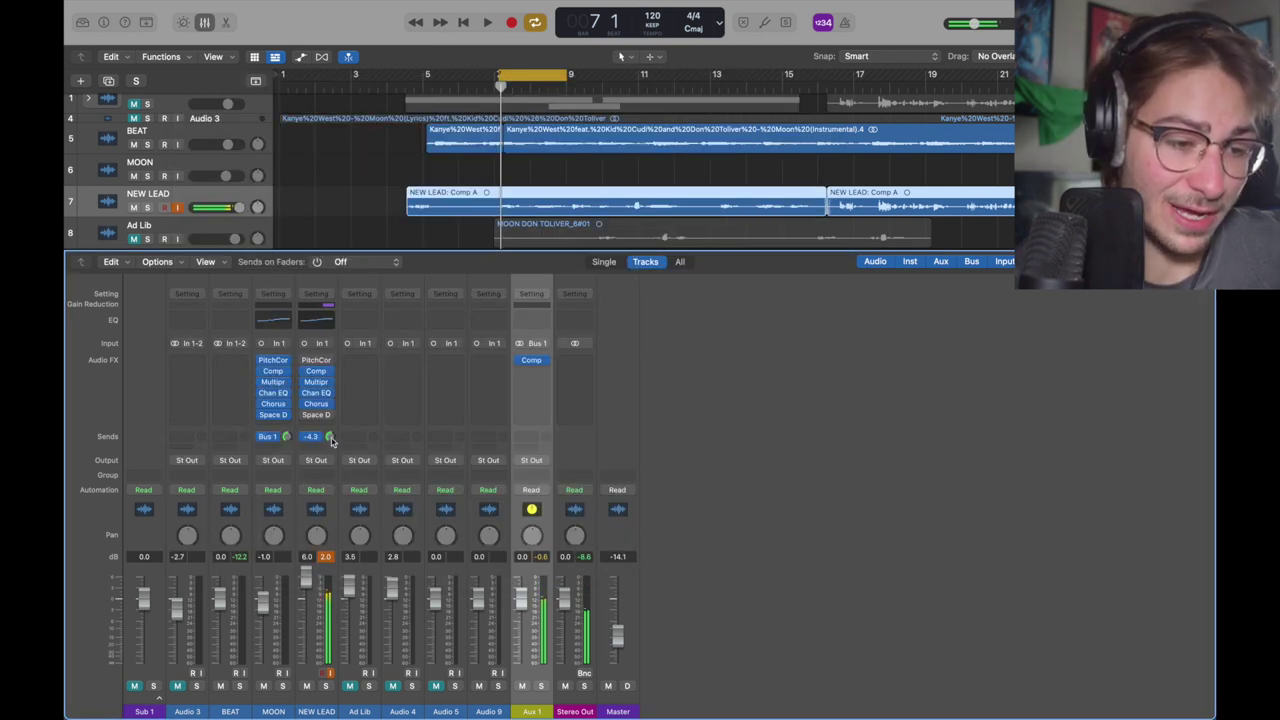